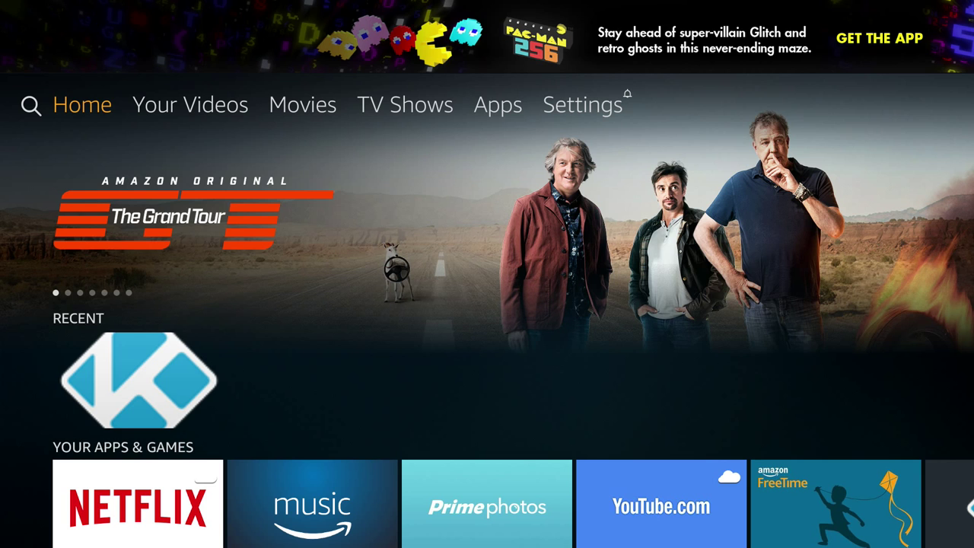
key(Down)
key(Down)
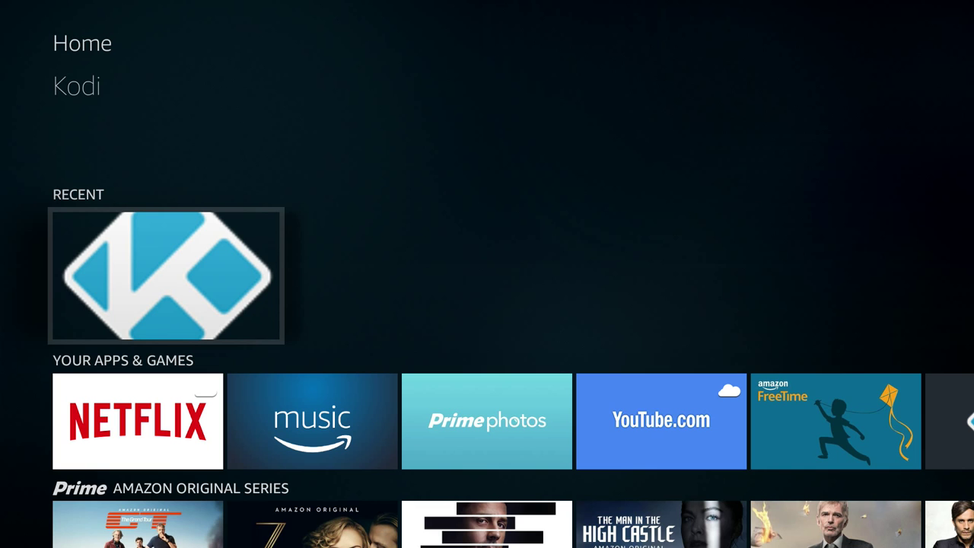
key(Up)
key(Up)
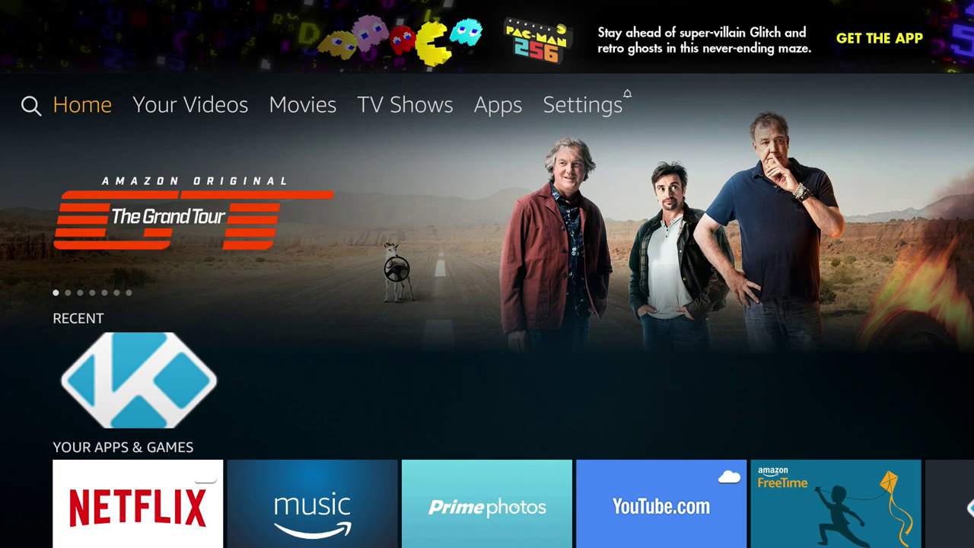
- Open the Applications section of the Fire TV settings
key(Right)
key(Right)
key(Right)
key(Right)
key(Right)
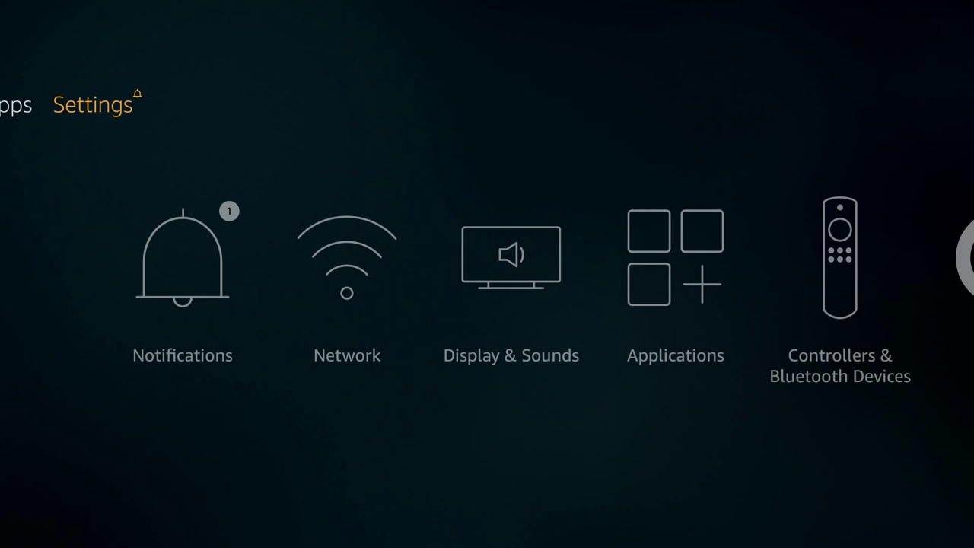
key(Down)
key(Right)
key(Right)
key(Right)
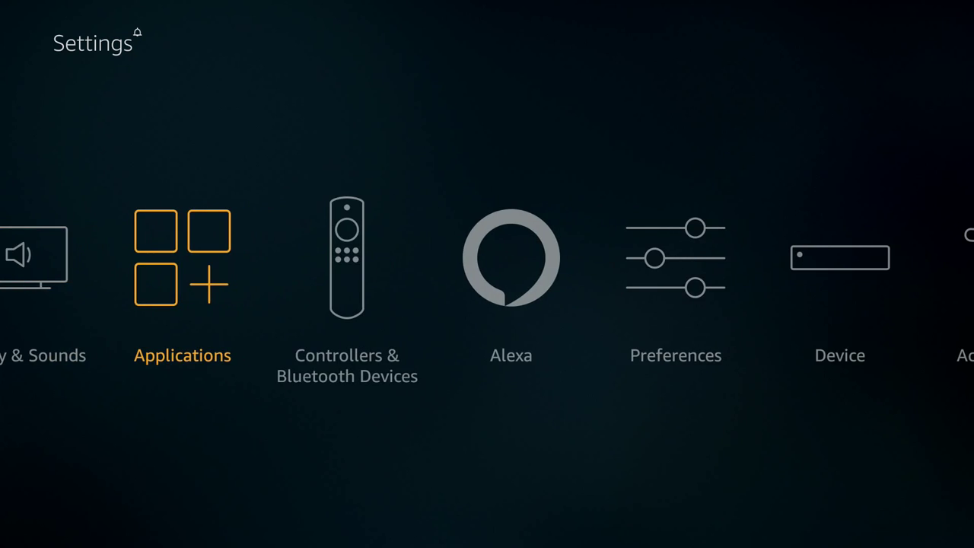
key(Return)
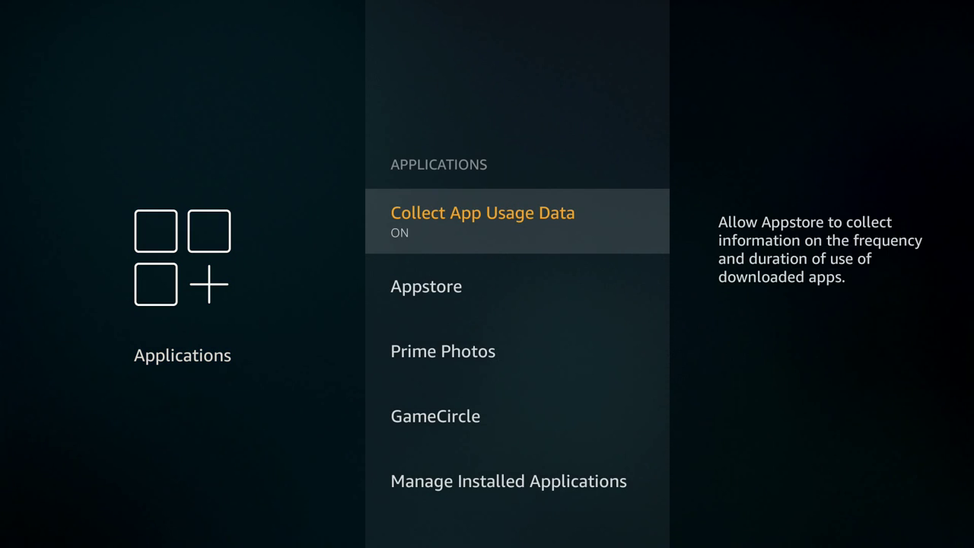
- Open the Manage Installed Applications list
key(Down)
key(Down)
key(Down)
key(Down)
key(Return)
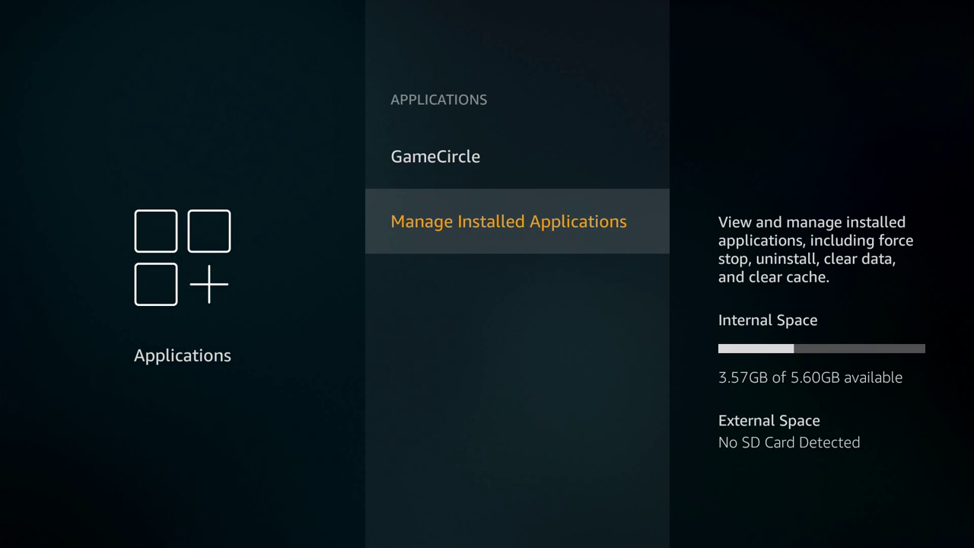
- Find Kodi among the installed applications and check its version details
key(Down)
key(Down)
key(Down)
key(Down)
key(Down)
key(Down)
key(Down)
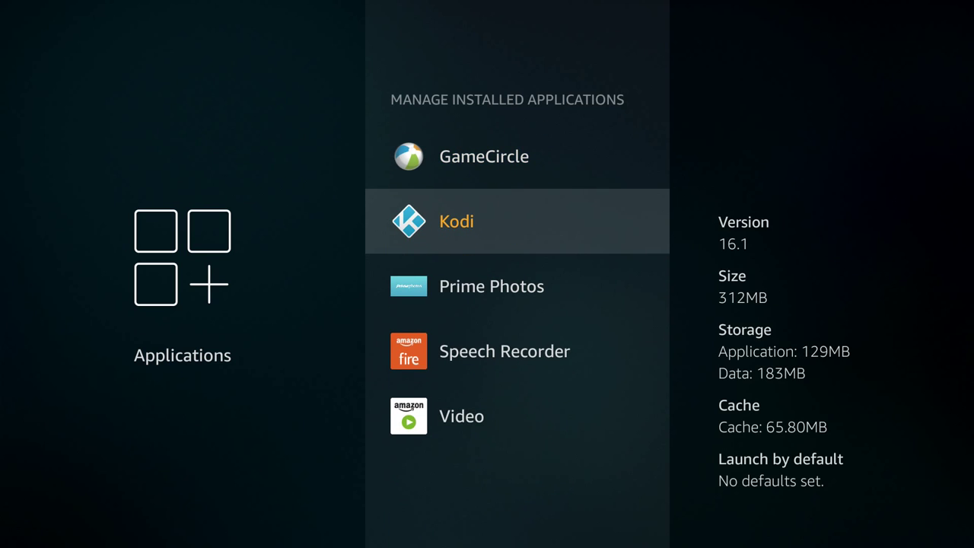
- Launch AppStarter from the list of installed applications
key(Up)
key(Up)
key(Up)
key(Up)
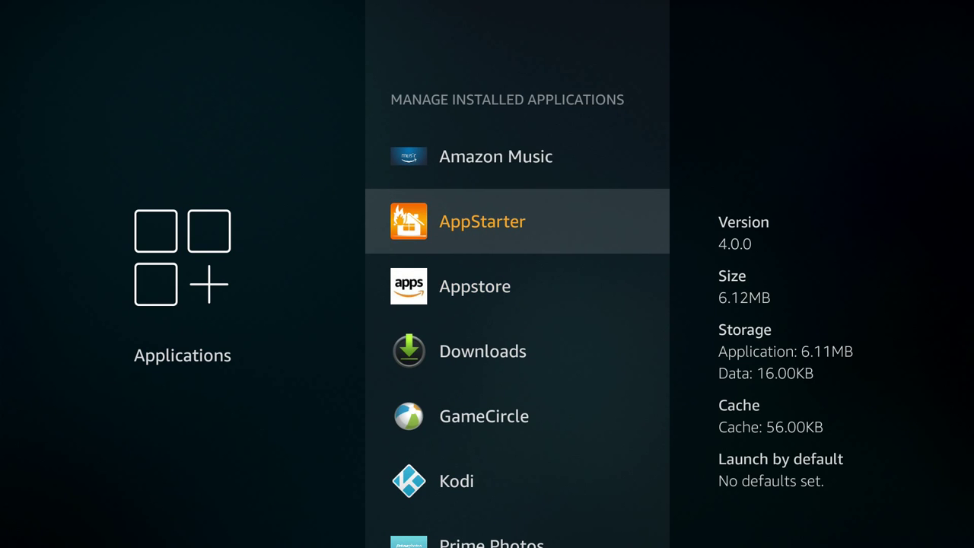
key(Return)
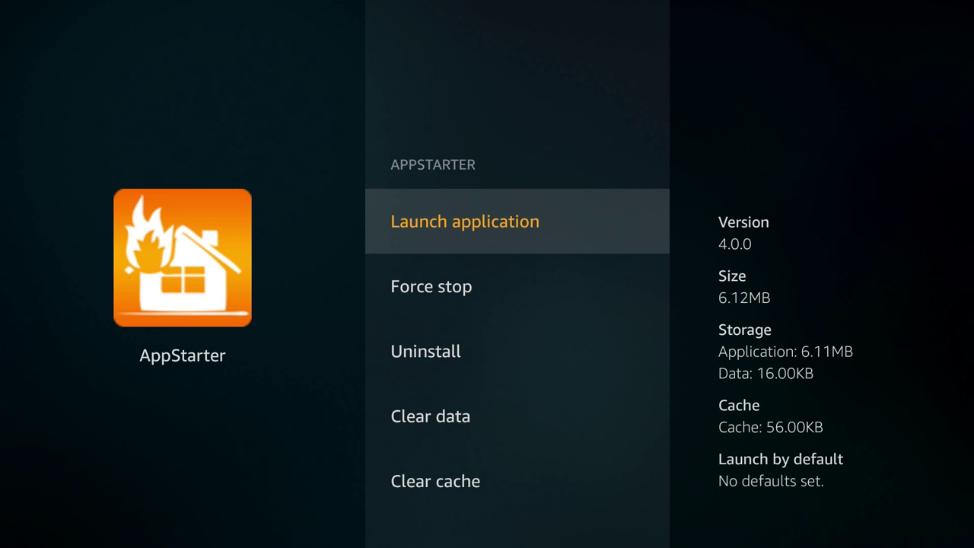
key(Return)
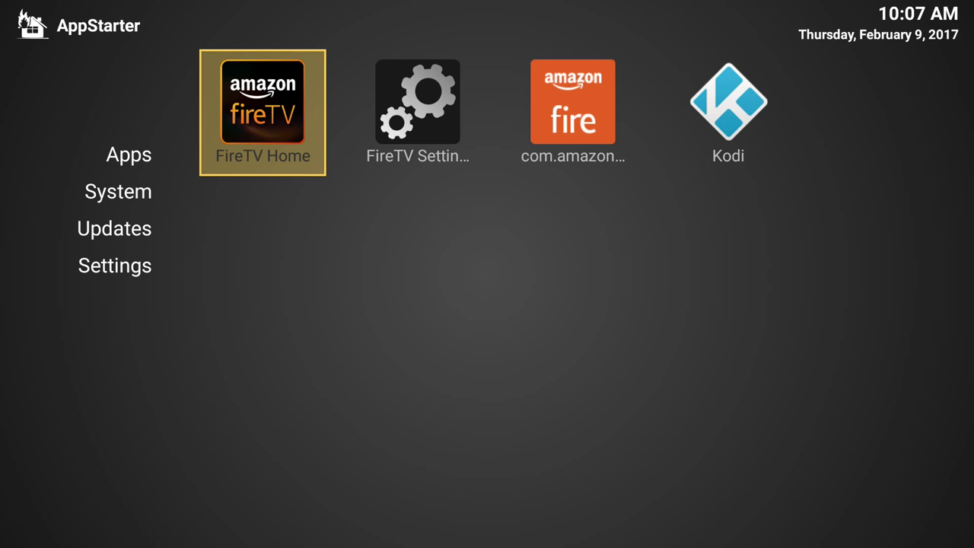
- Start updating Kodi to the latest version from AppStarter's Updates section
key(Left)
key(Down)
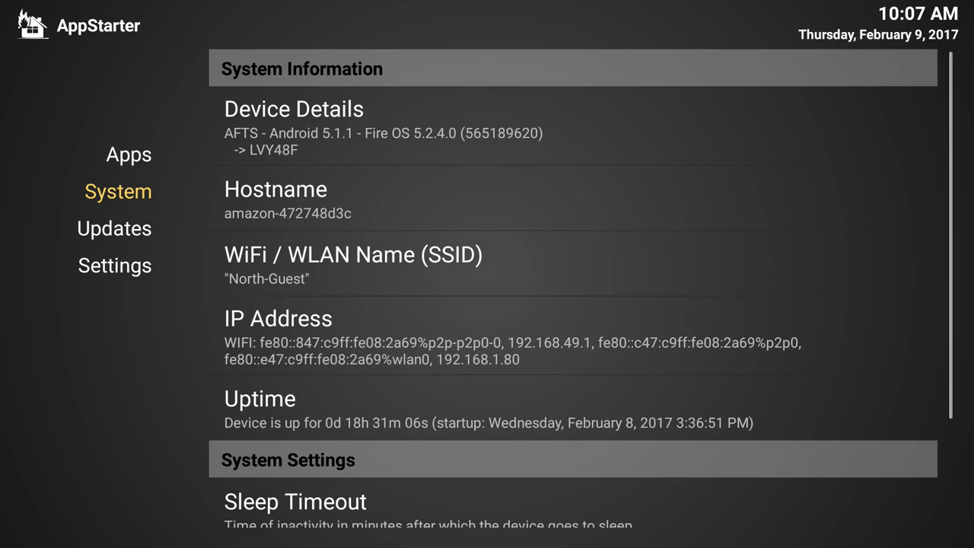
key(Down)
key(Right)
key(Up)
key(Up)
key(Up)
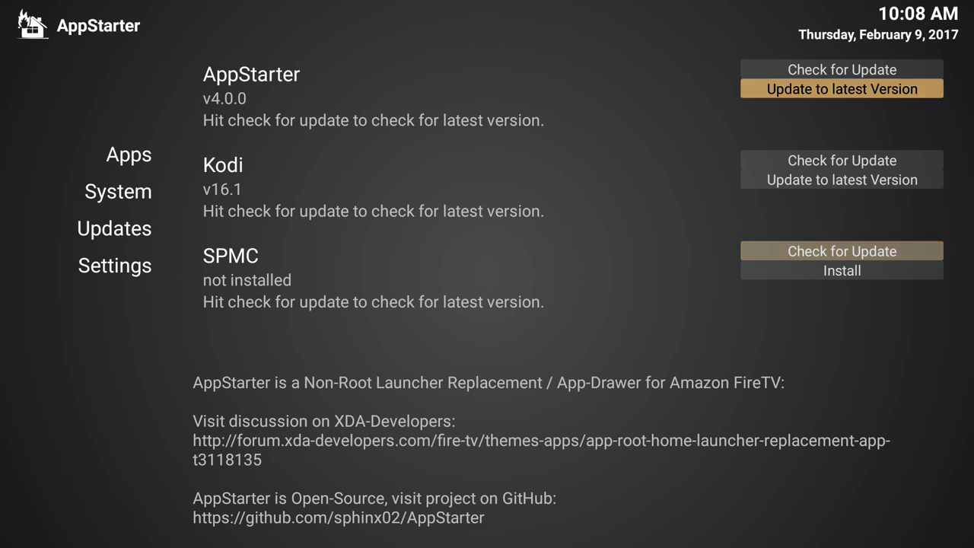
key(Down)
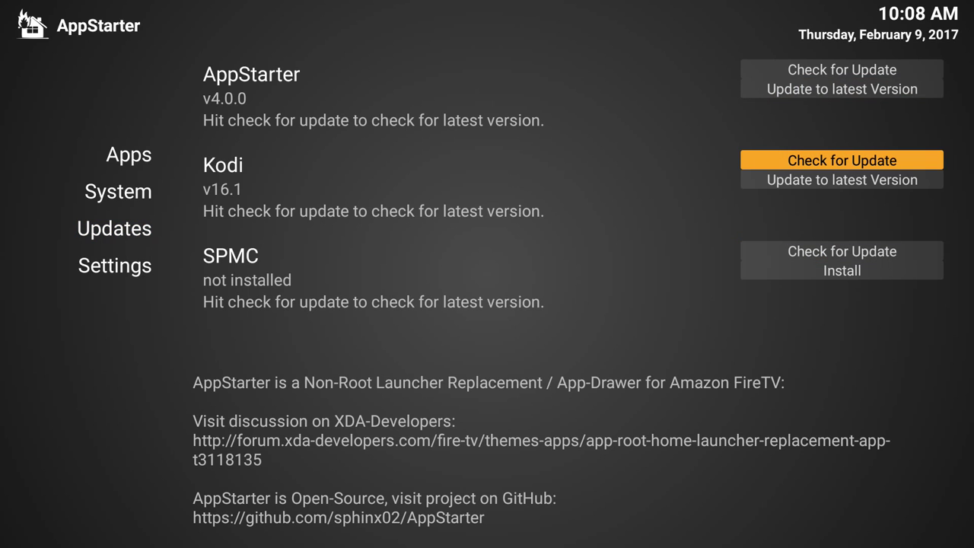
key(Down)
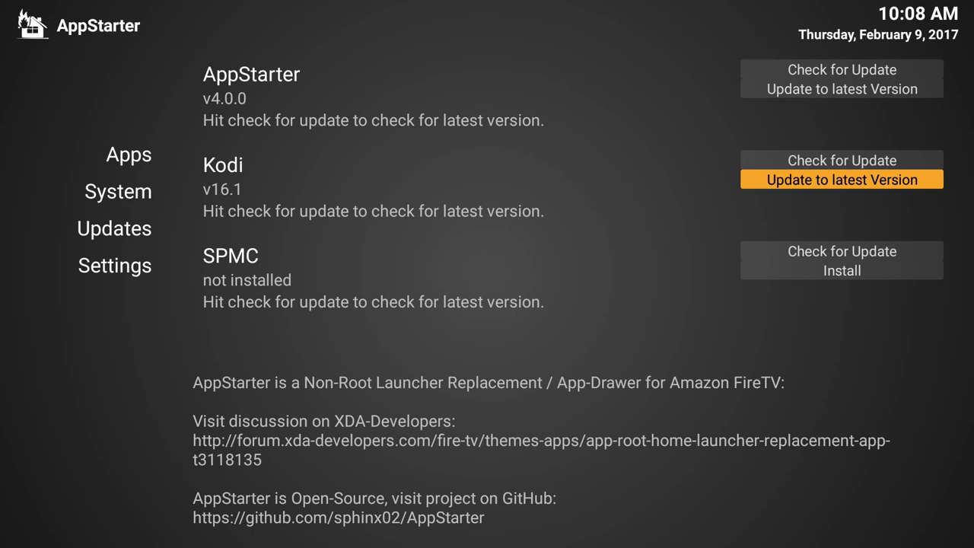
key(Return)
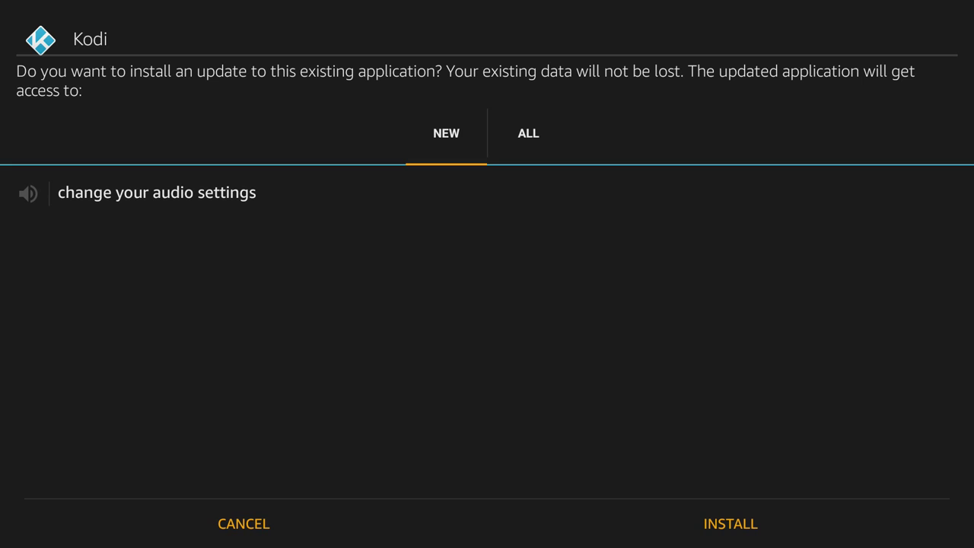
- Install the Kodi update over the existing application and open the updated Kodi
key(Down)
key(Right)
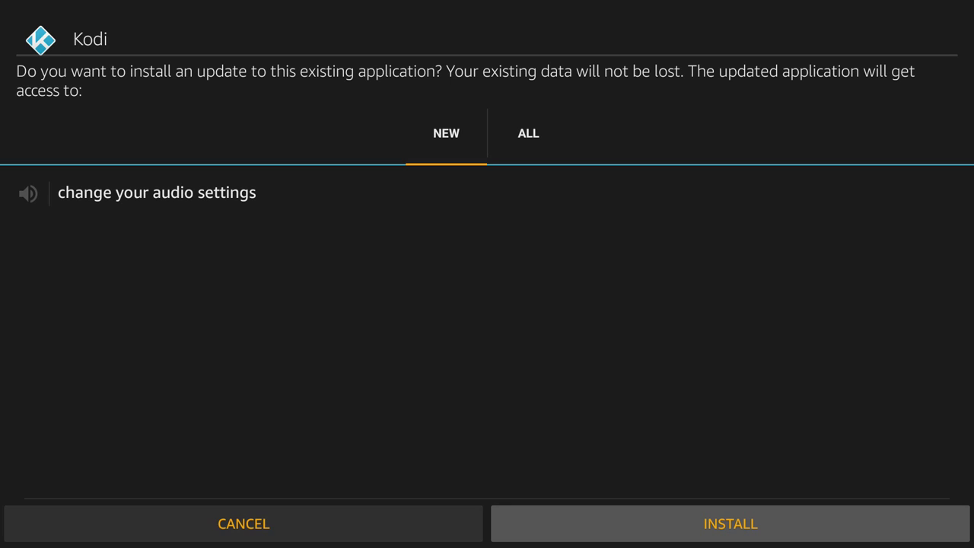
key(Return)
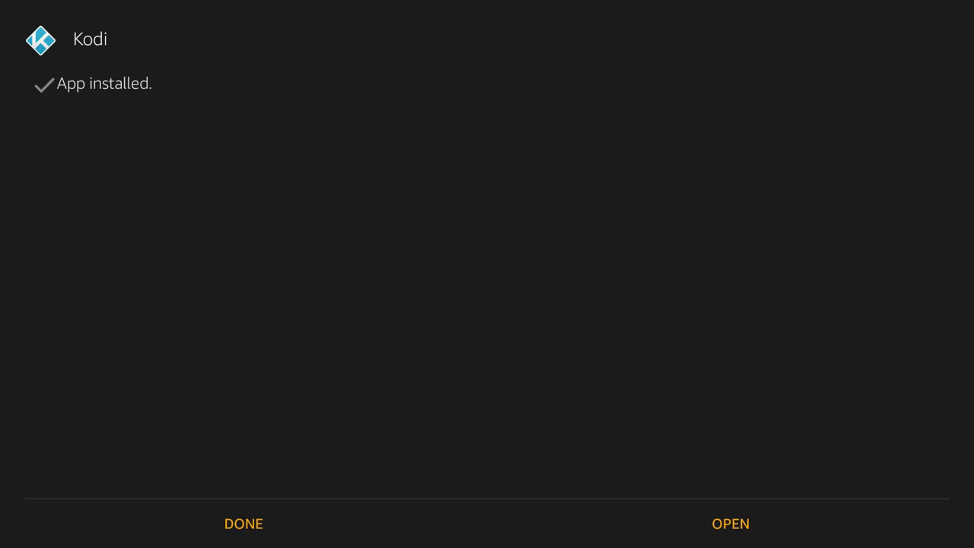
key(Down)
key(Right)
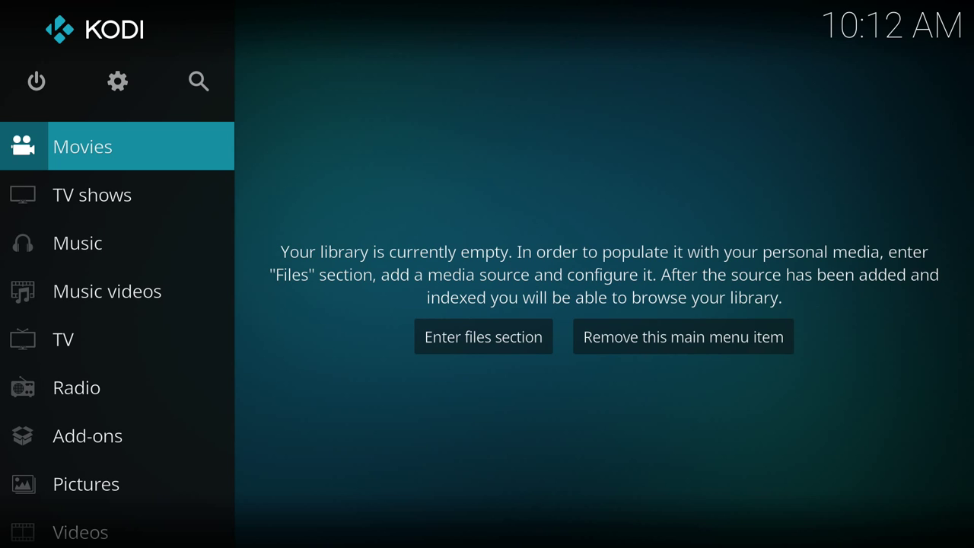
- Select the Add-ons entry in Kodi's main menu
key(Down)
key(Down)
key(Down)
key(Down)
key(Down)
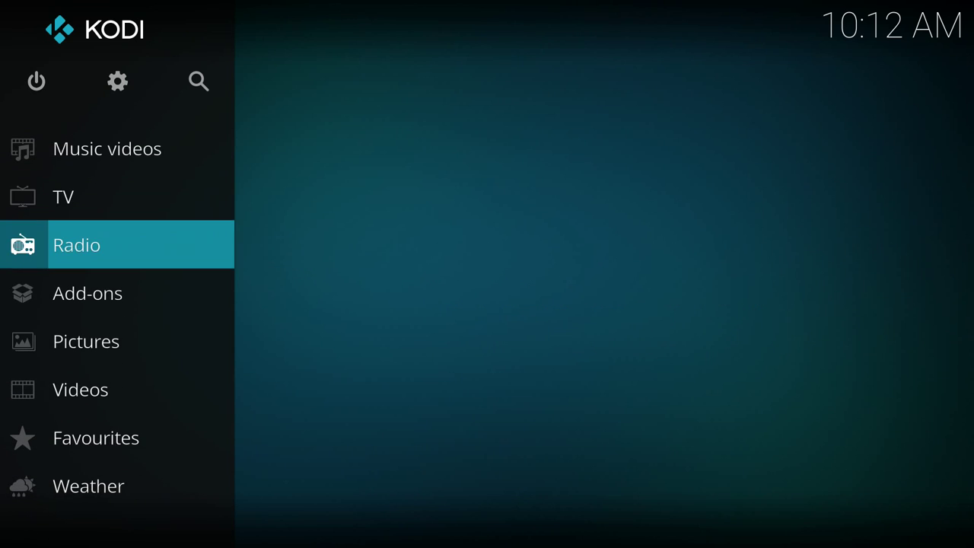
key(Down)
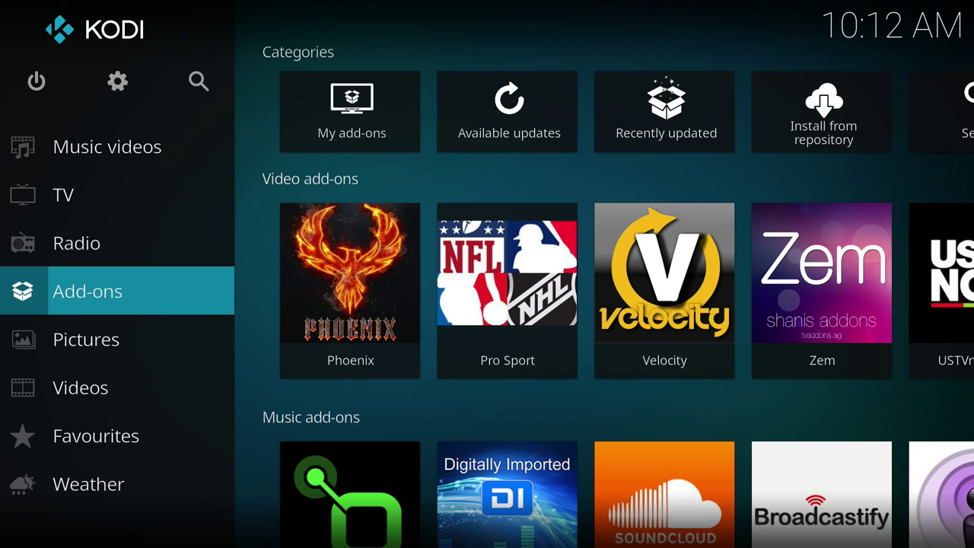
- Look over the categories and video add-ons shown on the home screen, and return to the Add-ons entry
key(Right)
key(Left)
key(Right)
key(Down)
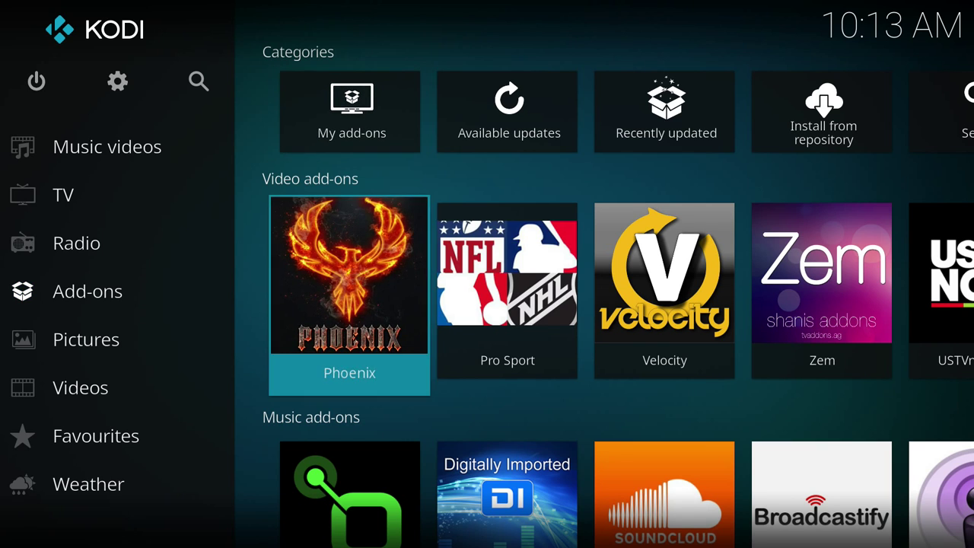
key(Right)
key(Right)
key(Right)
key(Right)
key(Left)
key(Left)
key(Left)
key(Left)
key(Left)
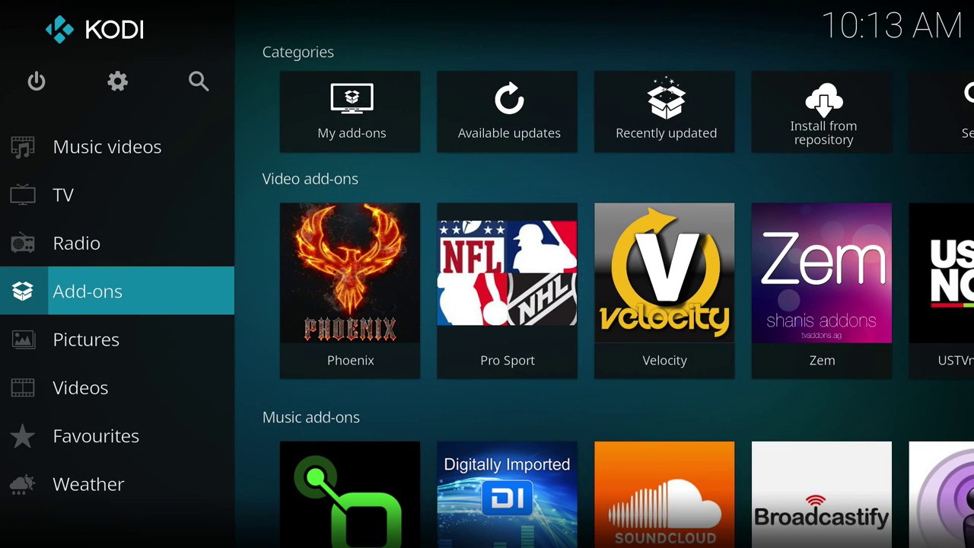
- Open the Add-ons section and bring up its video add-ons
key(Return)
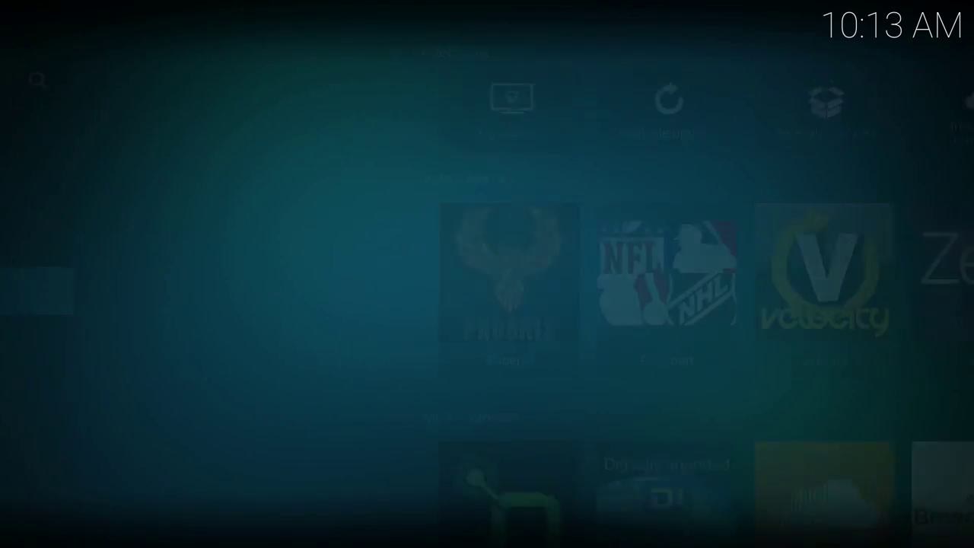
key(Down)
key(Down)
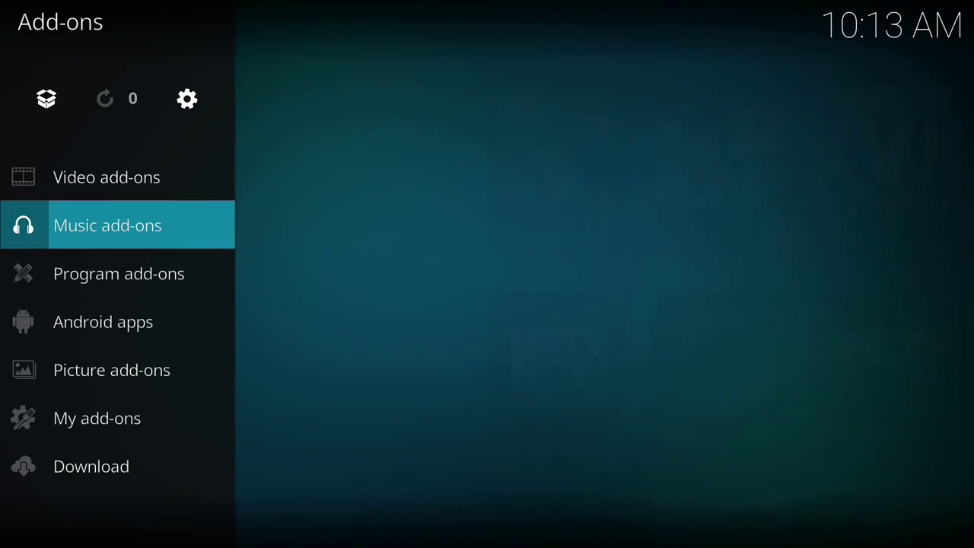
key(Up)
key(Up)
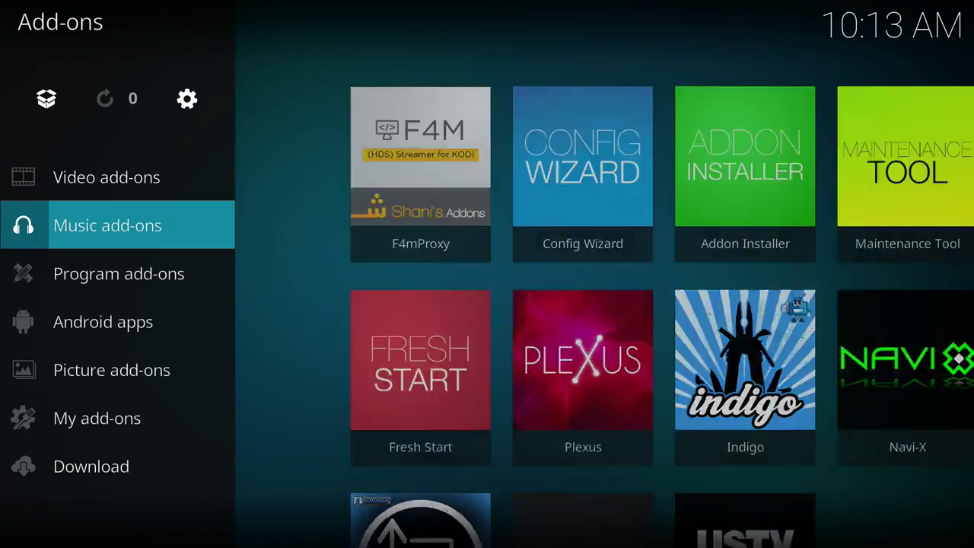
- Find the Exodus add-on among the video add-ons and open it
key(Right)
key(Down)
key(Down)
key(Down)
key(Down)
key(Down)
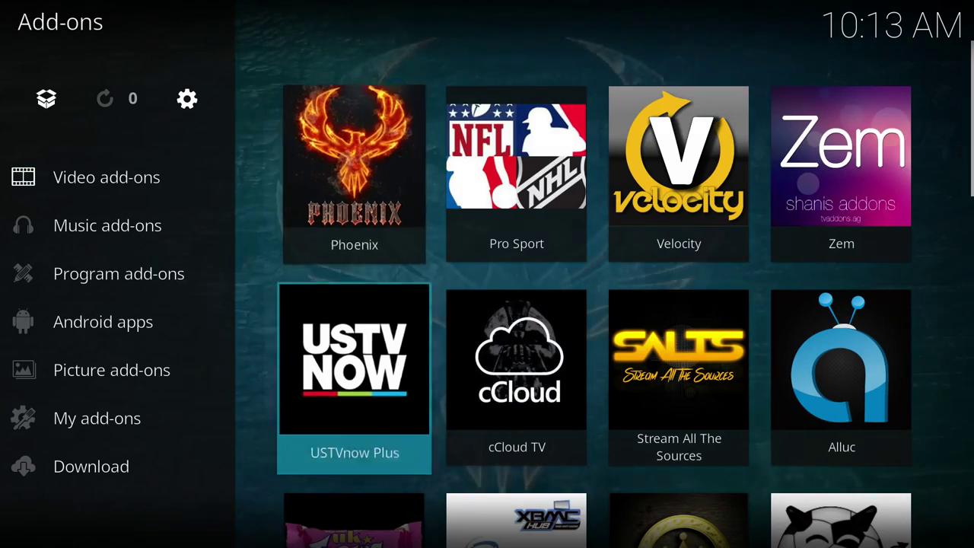
key(Up)
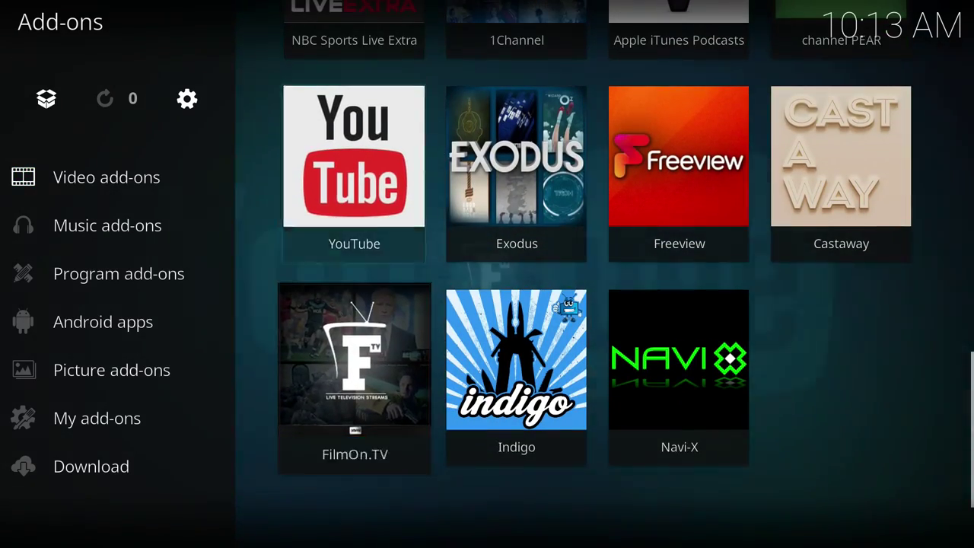
key(Right)
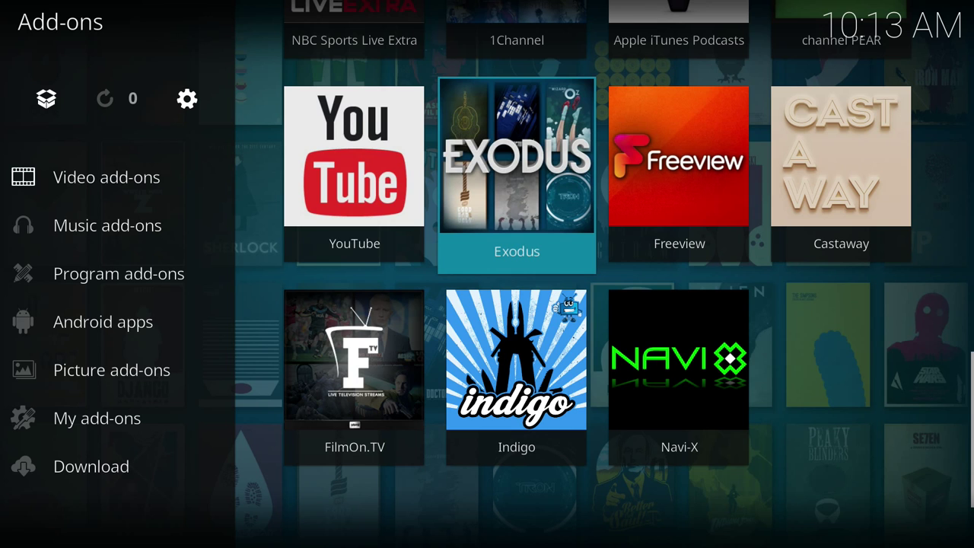
key(Return)
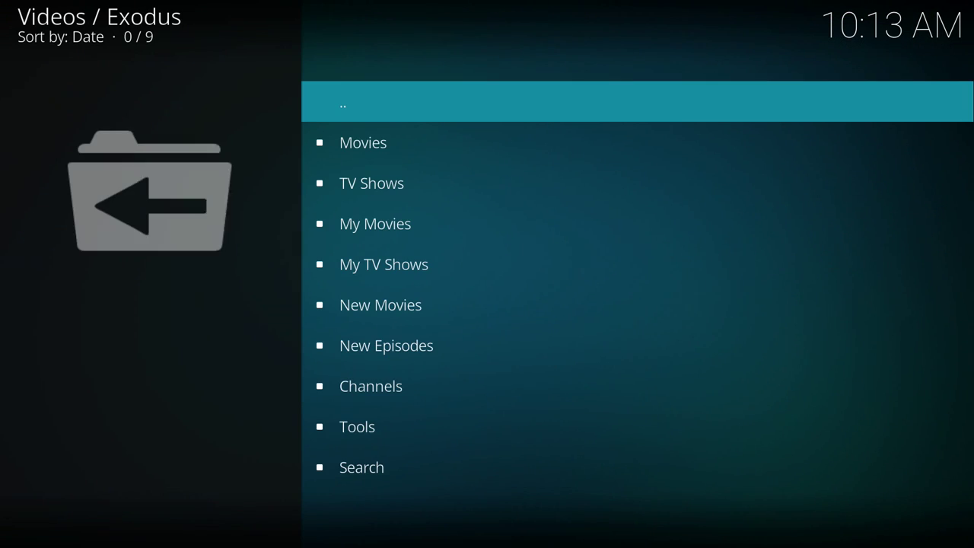
- Open the Movies category in Exodus
key(Down)
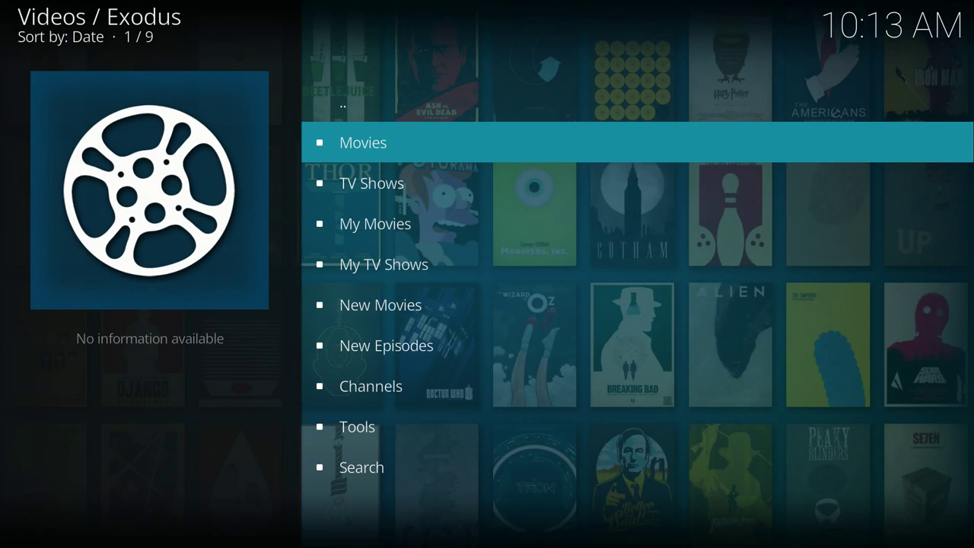
key(Down)
key(Up)
key(Return)
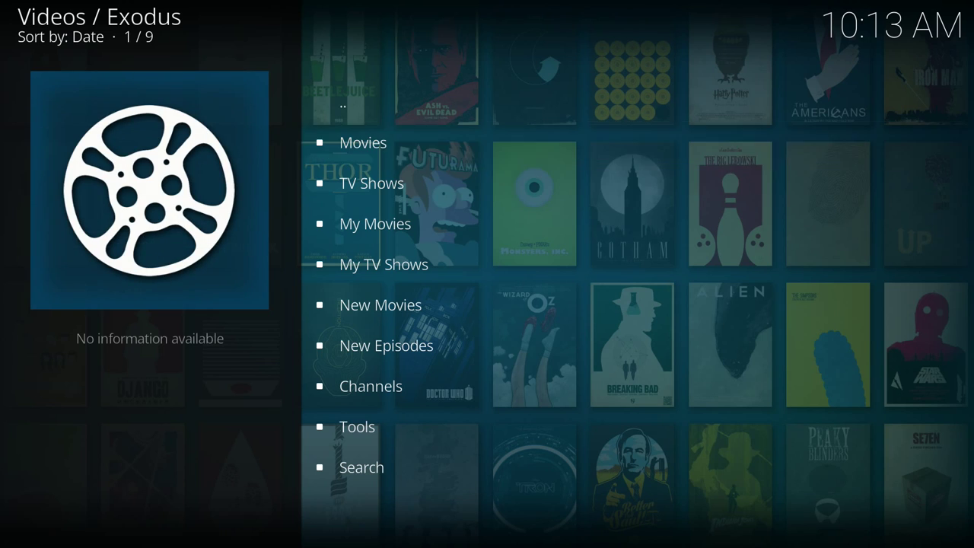
- Open the Most Popular movies list and select La La Land (2016)
key(Down)
key(Down)
key(Down)
key(Down)
key(Down)
key(Down)
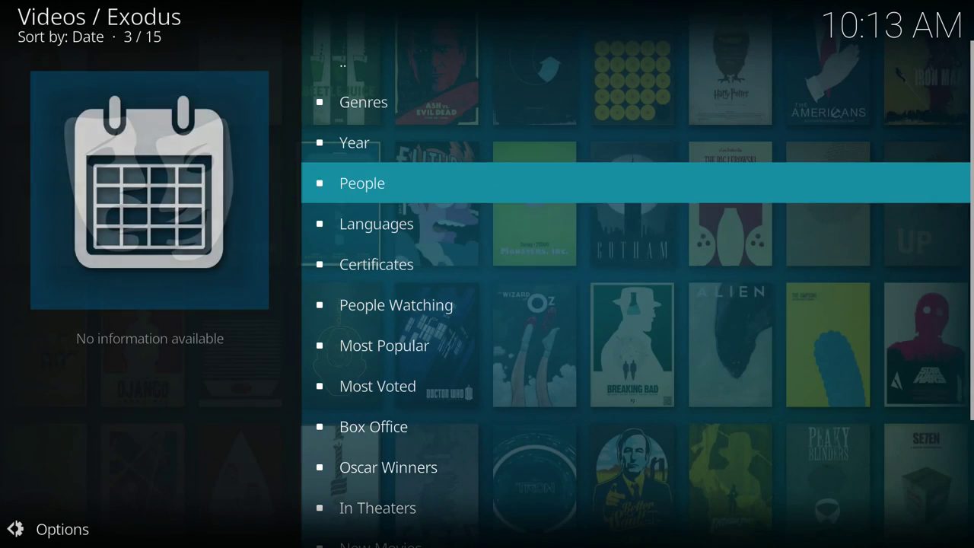
key(Down)
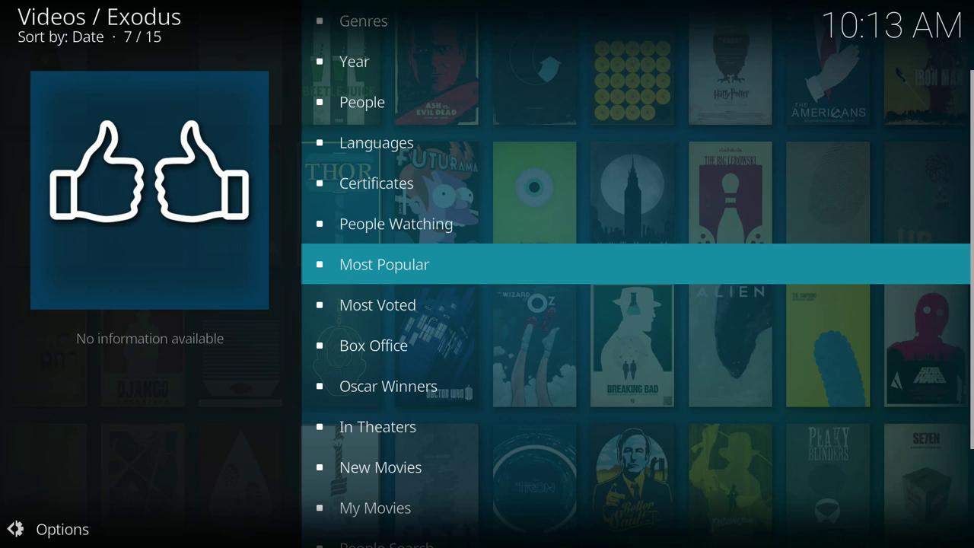
key(Return)
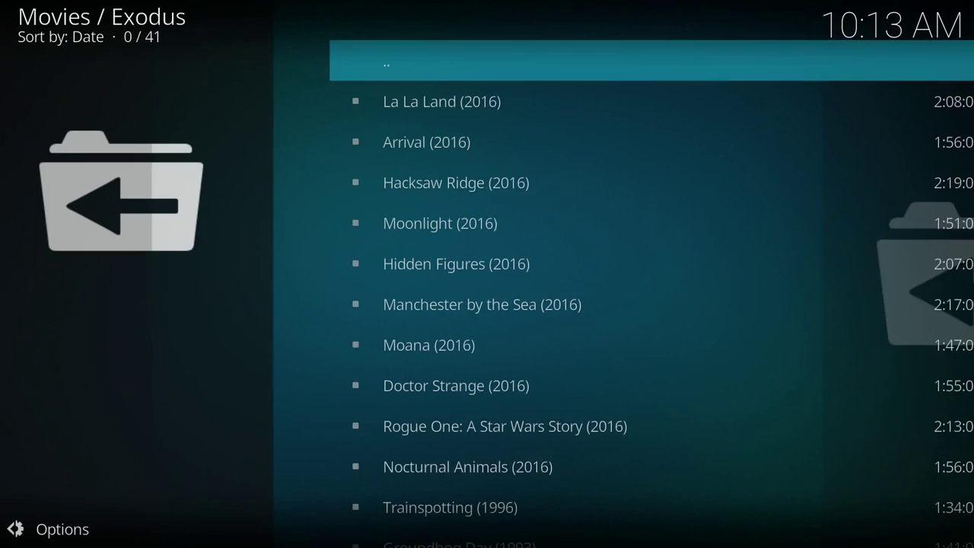
key(Down)
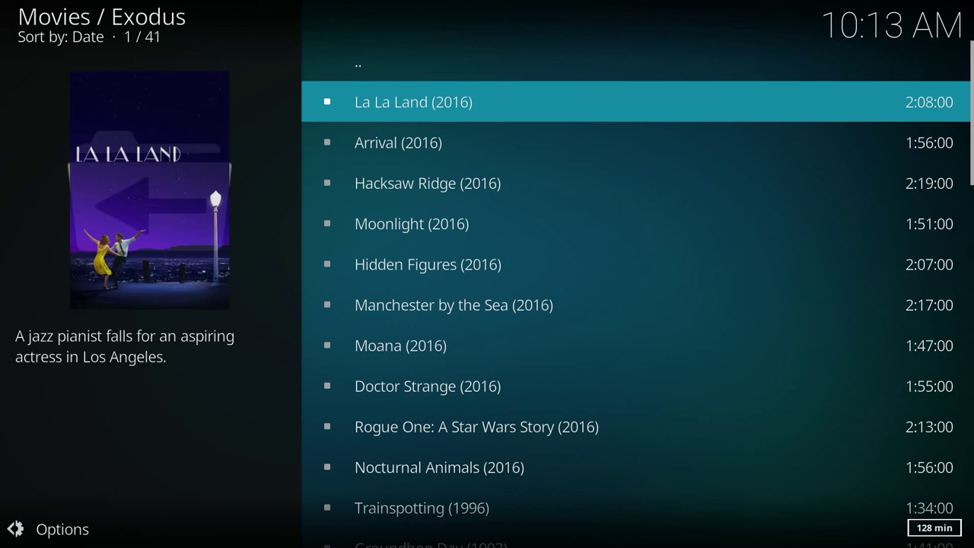
- Find Deadpool (2016) in the movie list, open its sources and play the first one, MOVIESHD | GVIDEO | 1080P
key(Down)
key(Down)
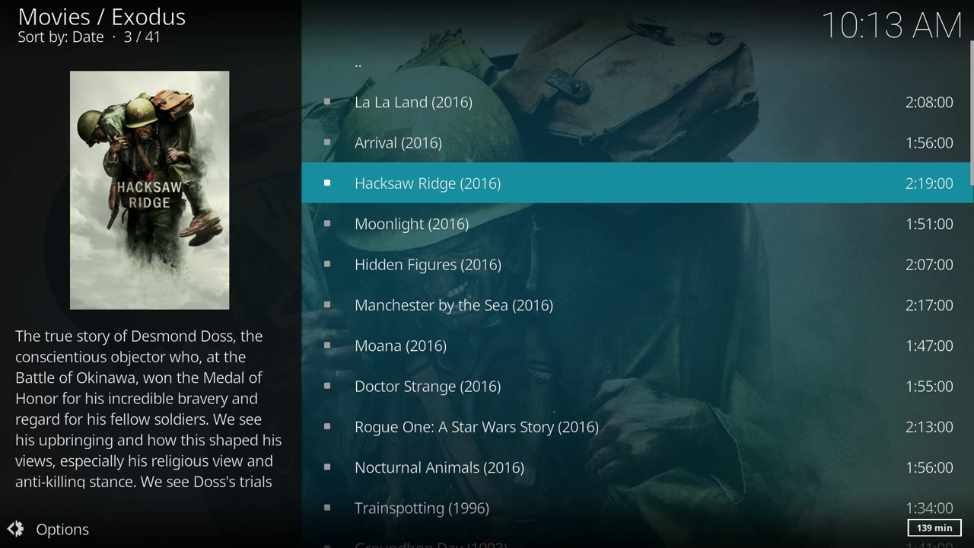
key(Down)
key(Down)
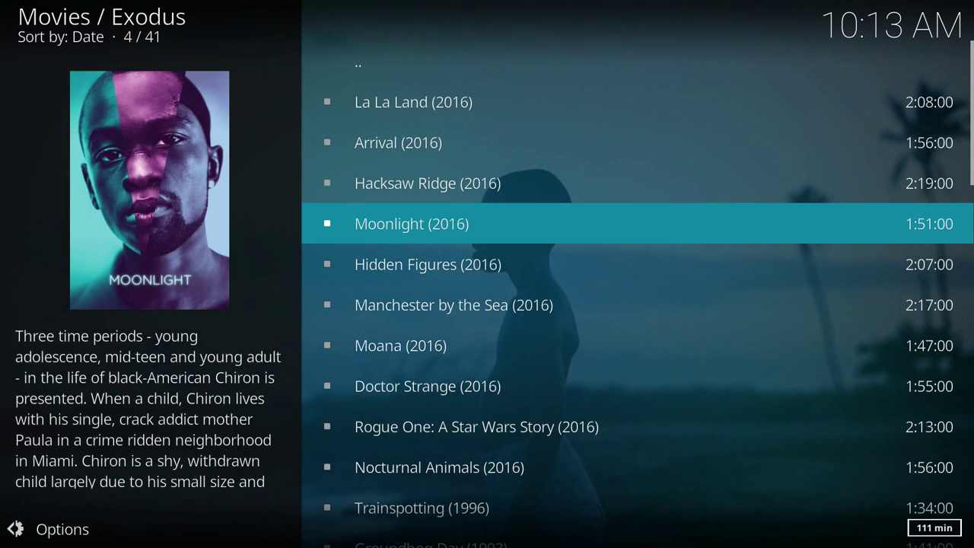
key(Down)
key(Down)
key(Down)
key(Down)
key(Down)
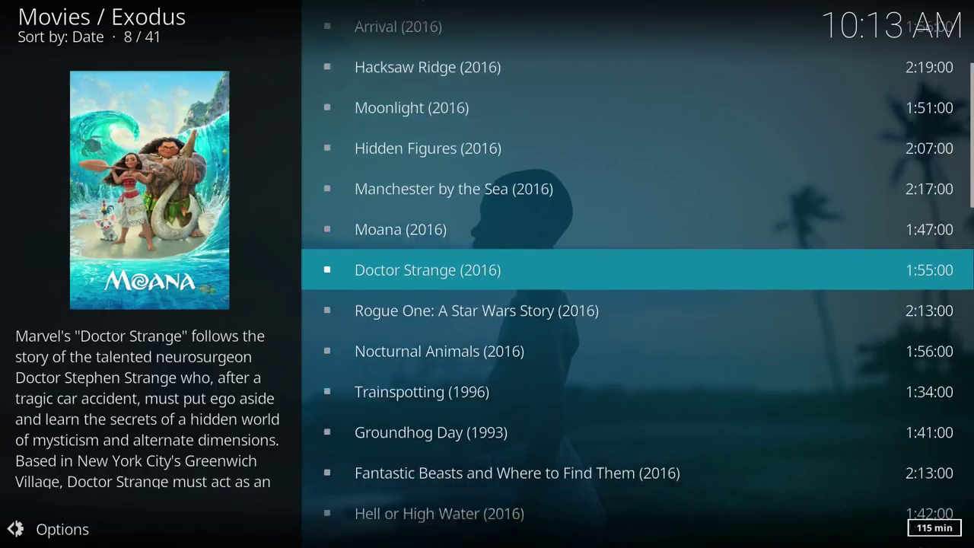
key(Down)
key(Down)
key(Down)
key(Down)
key(Down)
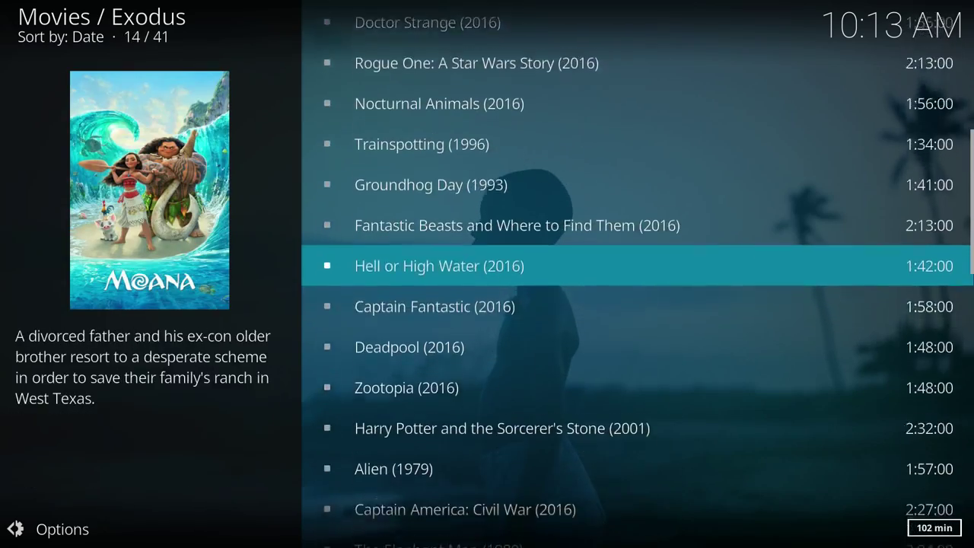
key(Down)
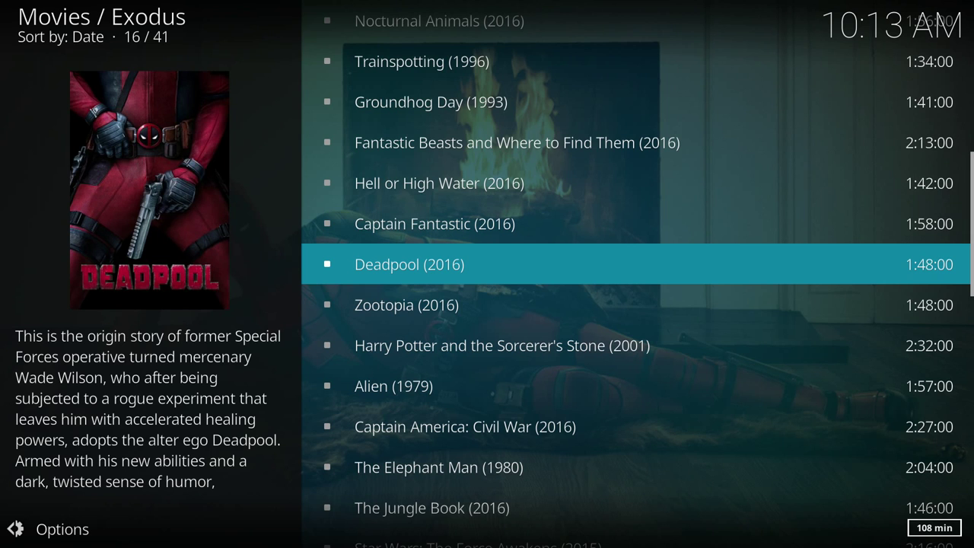
key(Return)
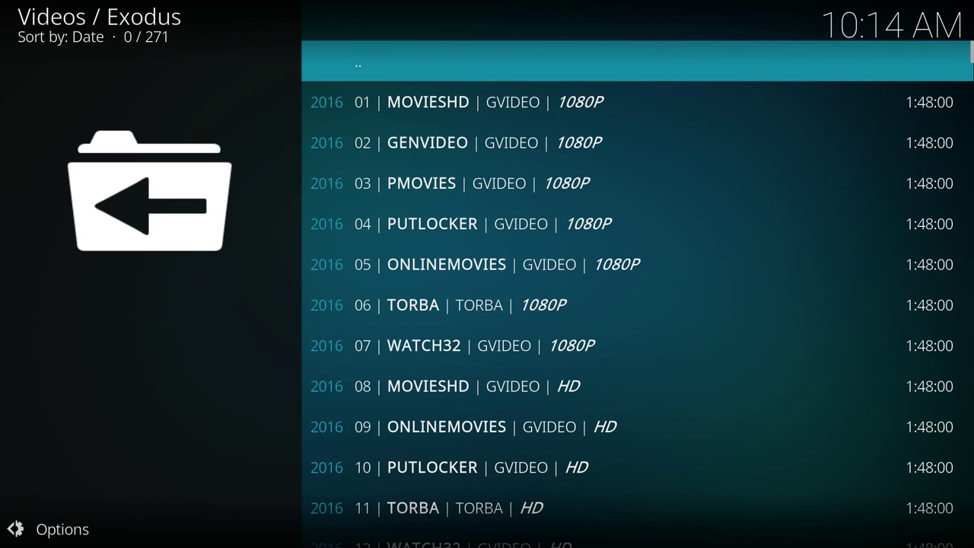
key(Down)
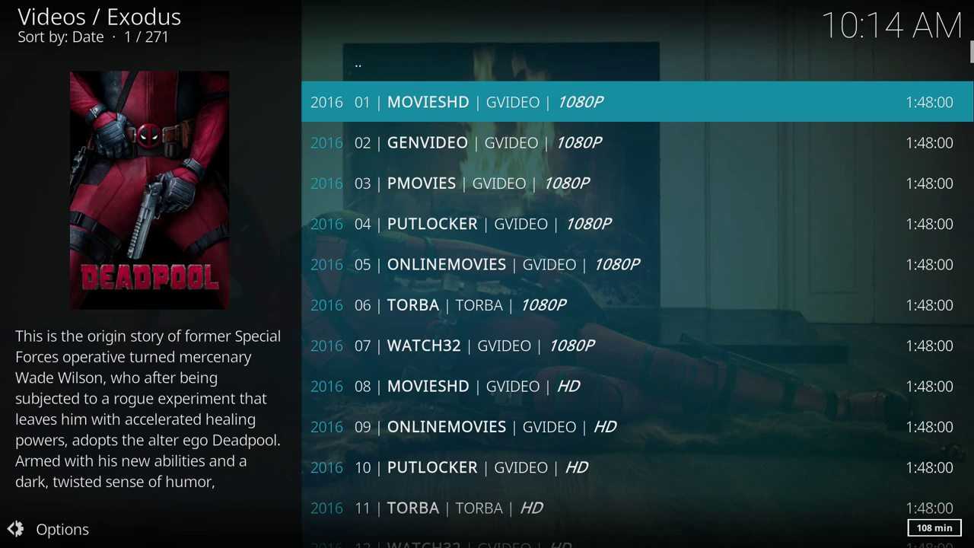
key(Return)
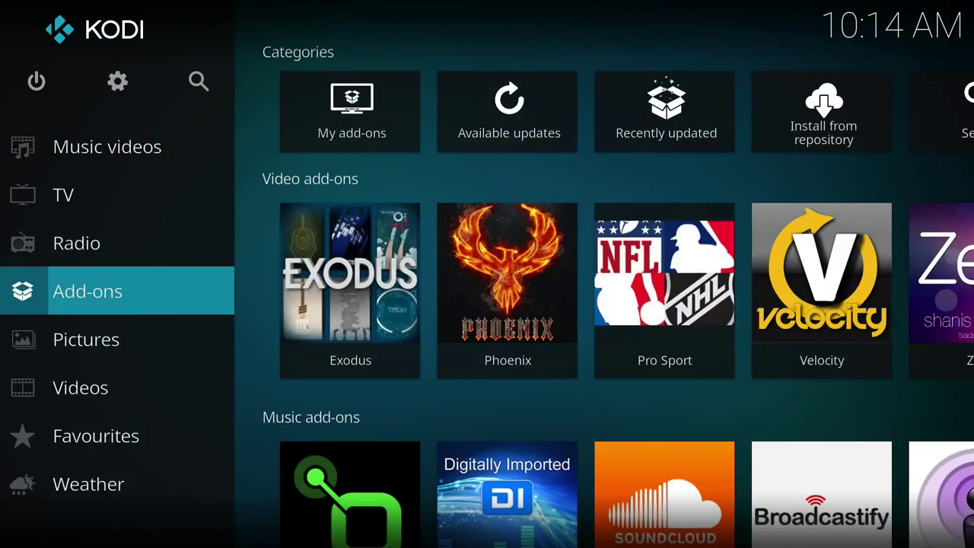
- Open My add-ons from the Add-ons section and list all of the installed add-ons
key(Right)
key(Up)
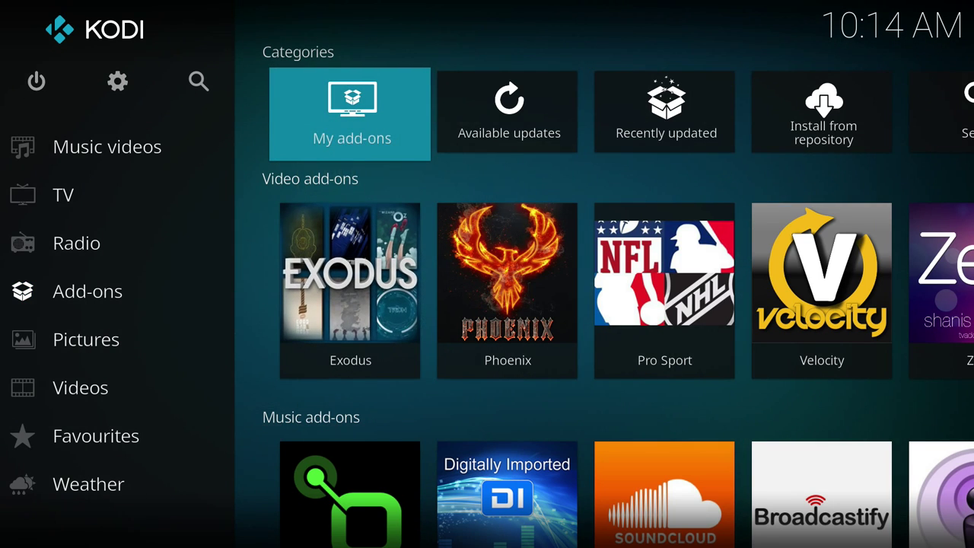
key(Return)
key(Down)
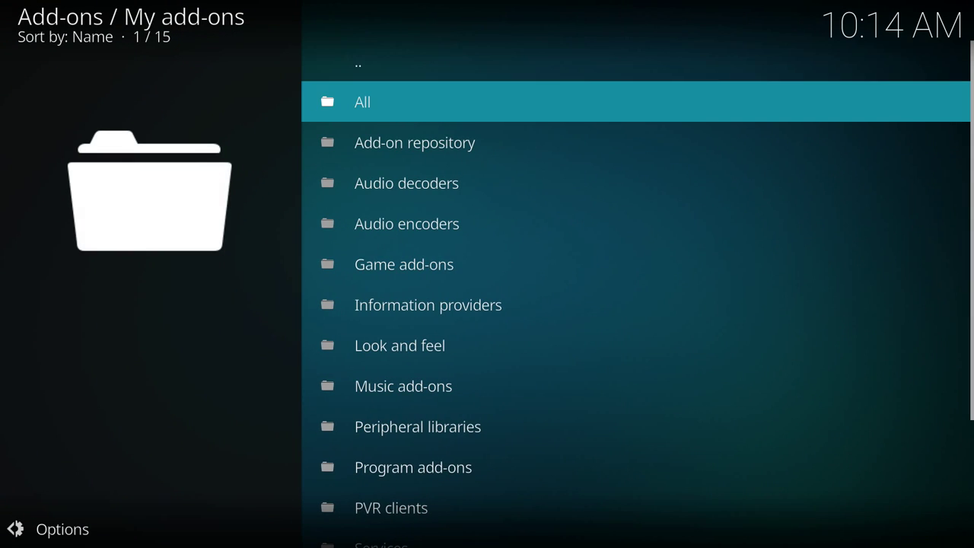
key(Return)
key(Down)
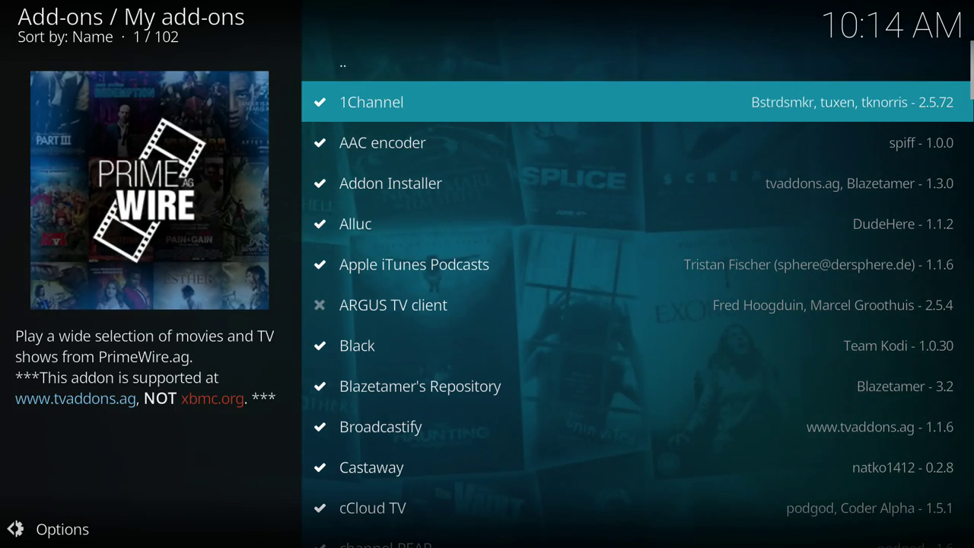
- Find the Exodus add-on in the full add-on list and open its information page
key(Page_Down)
key(Page_Down)
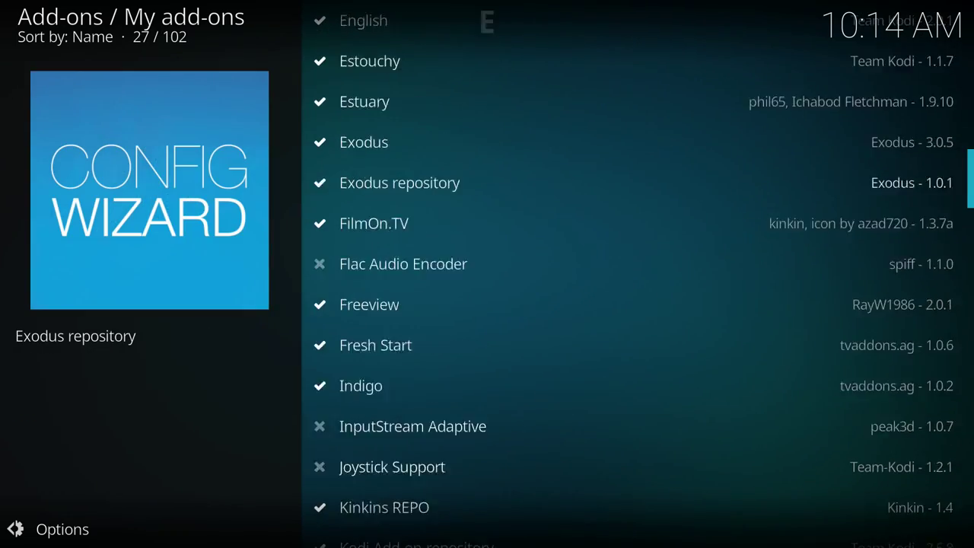
key(Page_Down)
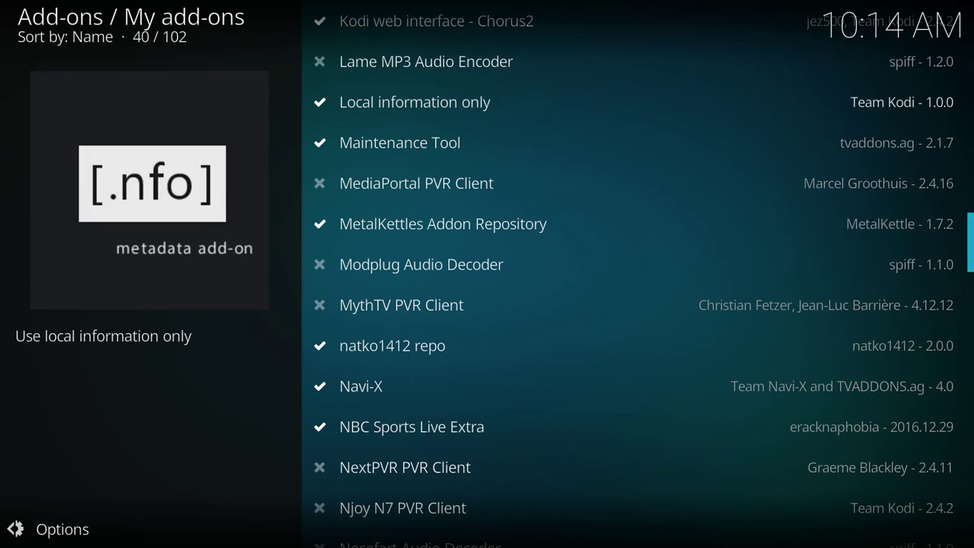
key(Page_Up)
key(Up)
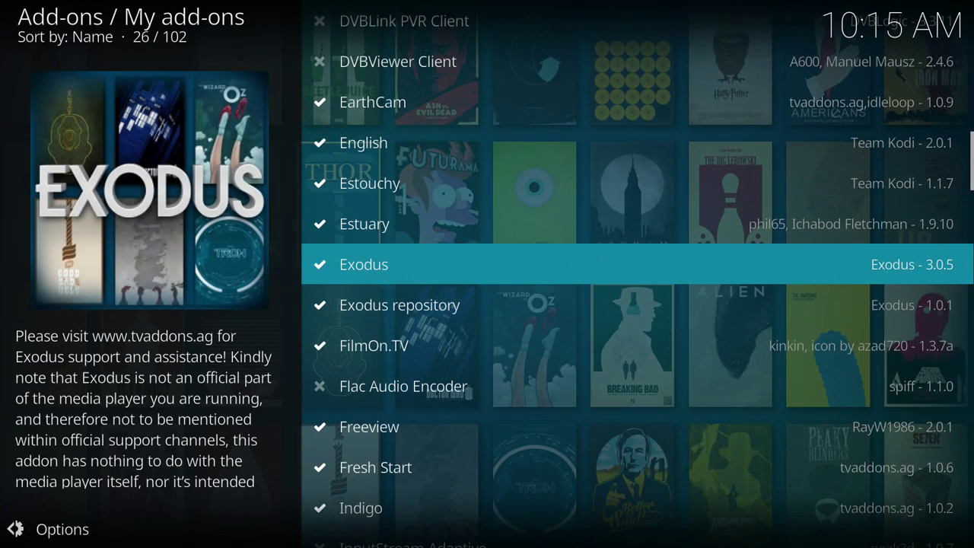
key(Return)
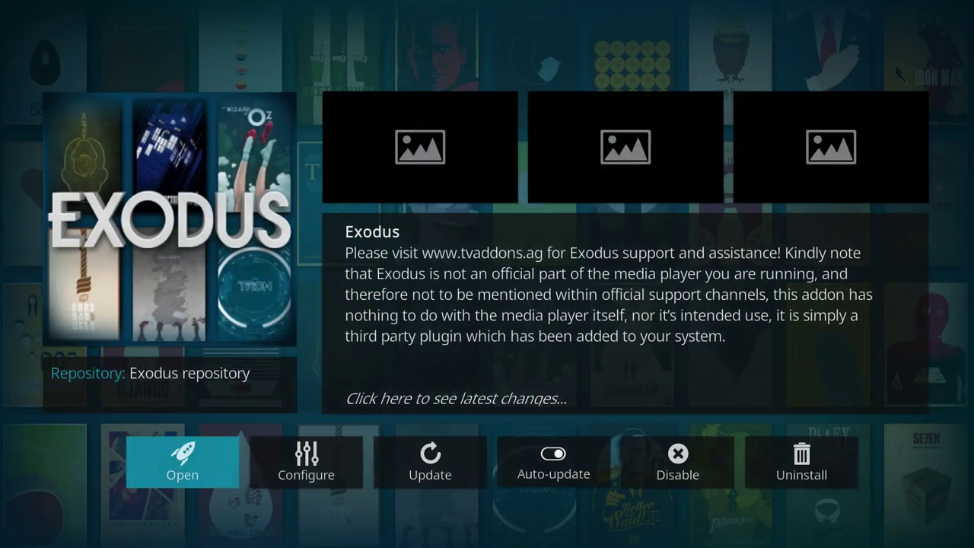
- Update the Exodus add-on from its information page, choosing the offered version
key(Right)
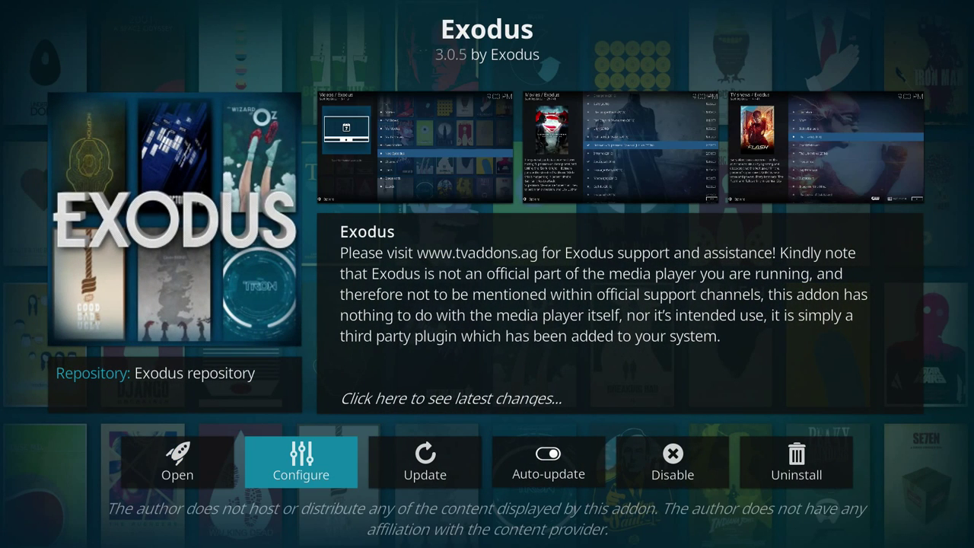
key(Right)
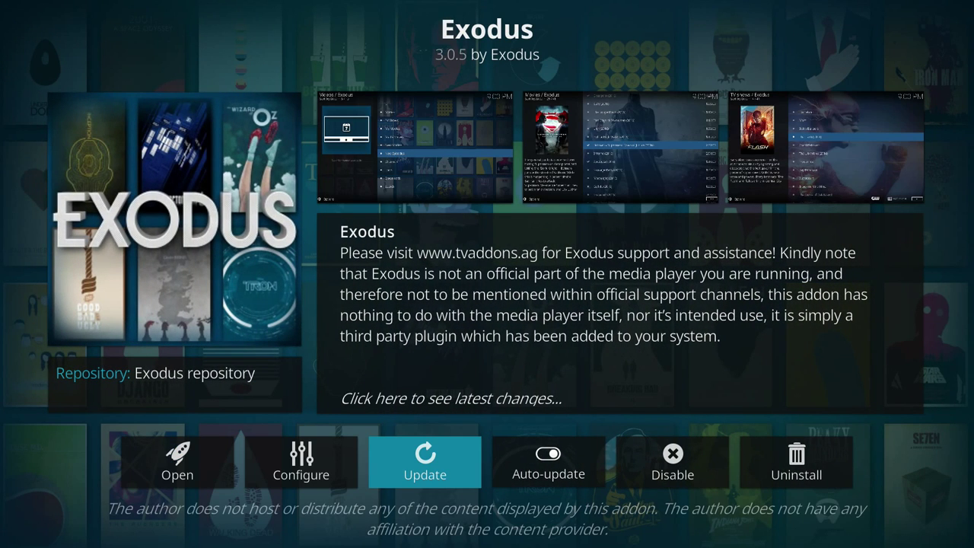
key(Return)
key(Return)
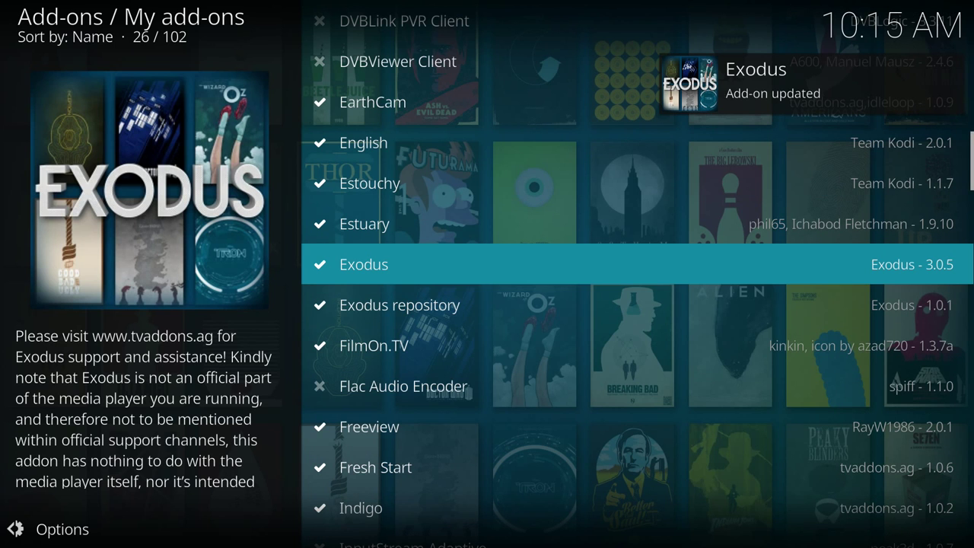
- Leave My add-ons and look over the program add-ons in the Add-ons section, including Addon Installer
key(BackSpace)
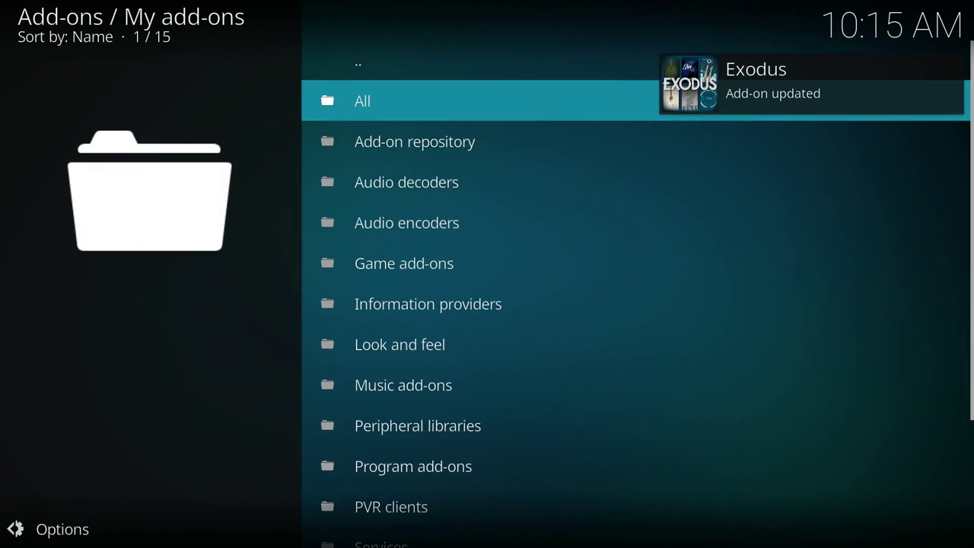
key(BackSpace)
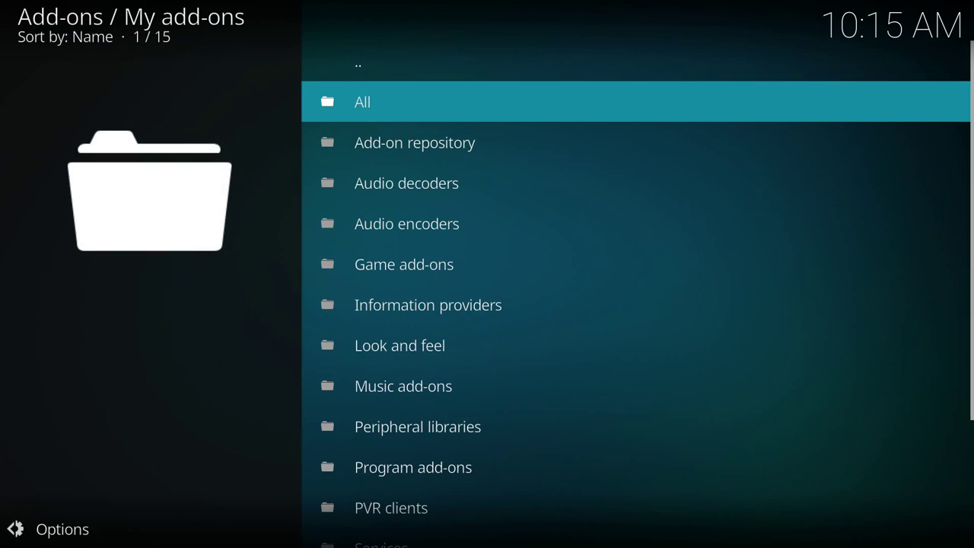
key(BackSpace)
key(Left)
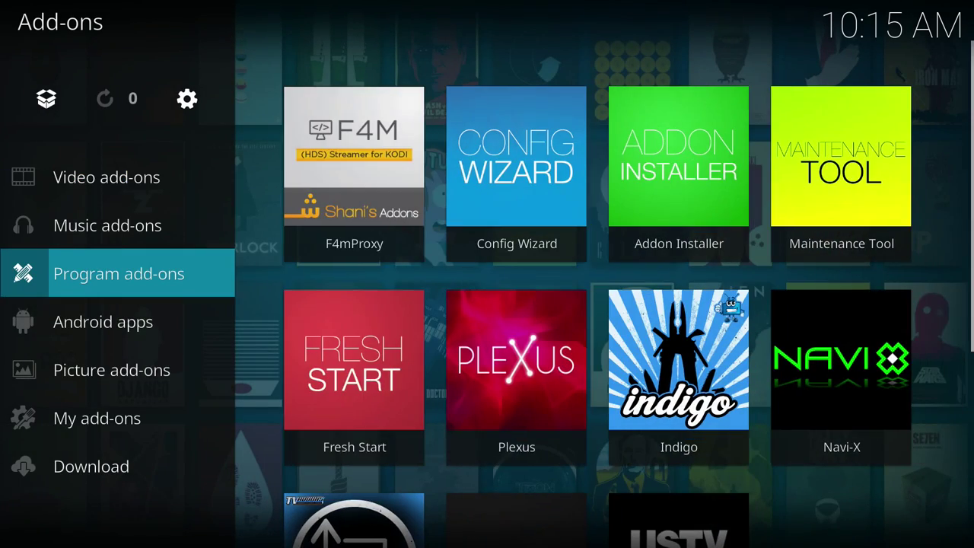
key(Right)
key(Right)
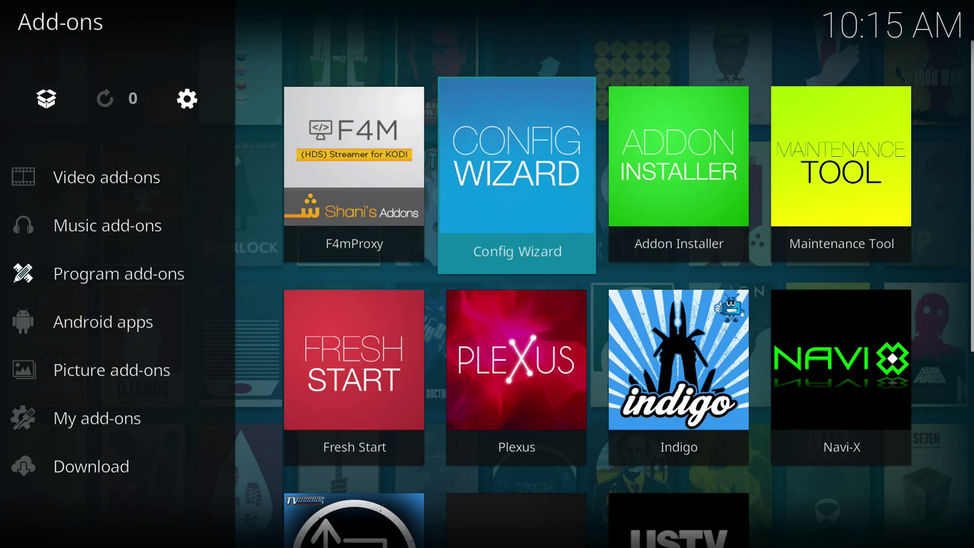
key(Right)
key(Right)
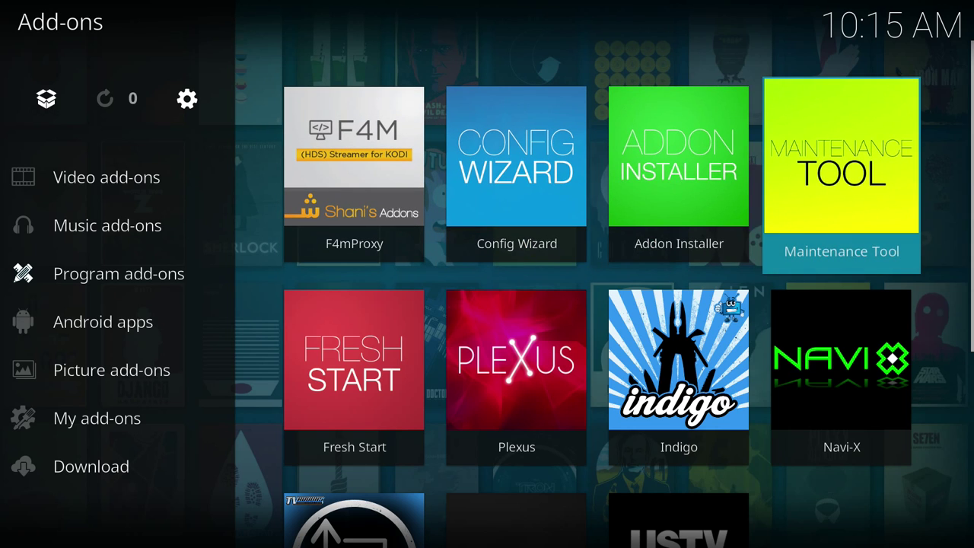
key(Left)
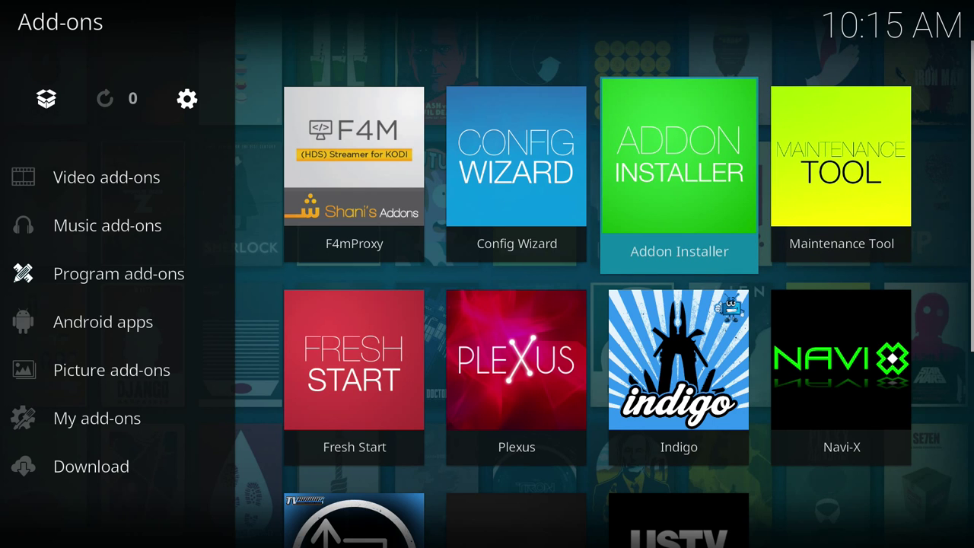
- Open Program add-ons from the Programs window and select Addon Installer
key(BackSpace)
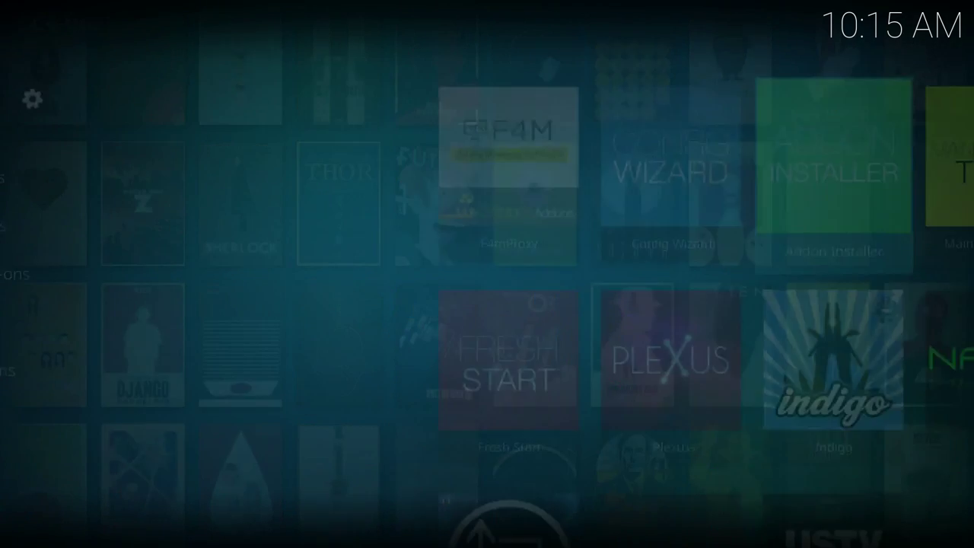
key(Right)
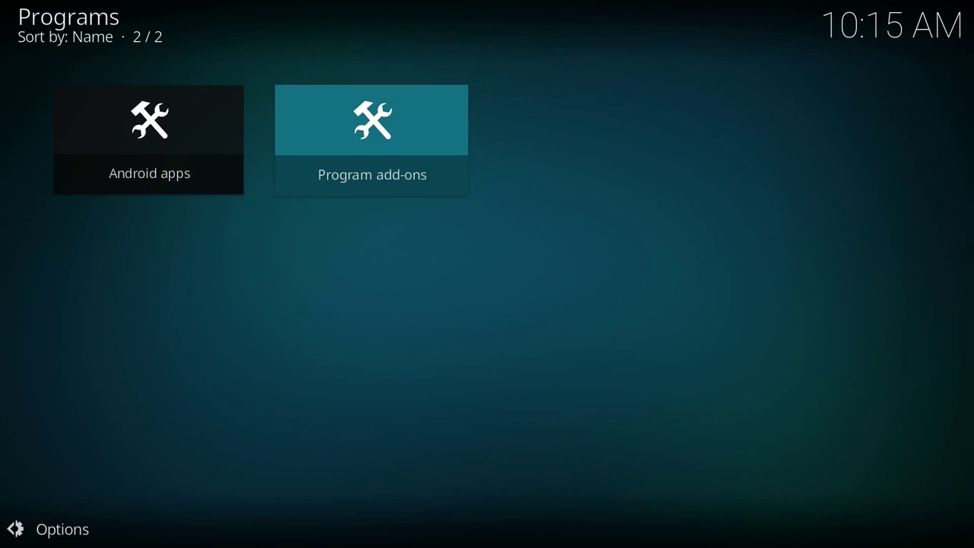
key(Return)
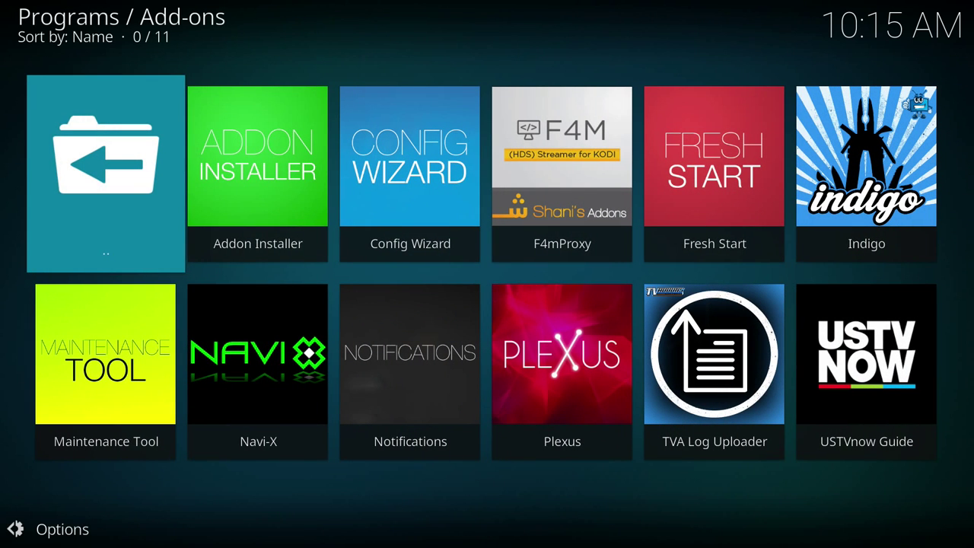
key(Right)
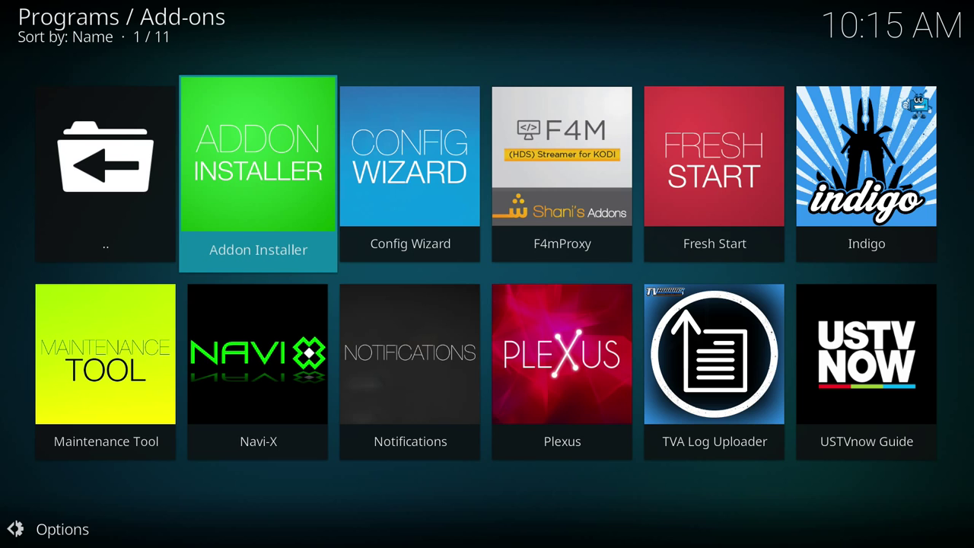
- Bring up the information for Addon Installer and update it with Version 1.3.0 from the TVADDONS.AG Add-on Repository
key(c)
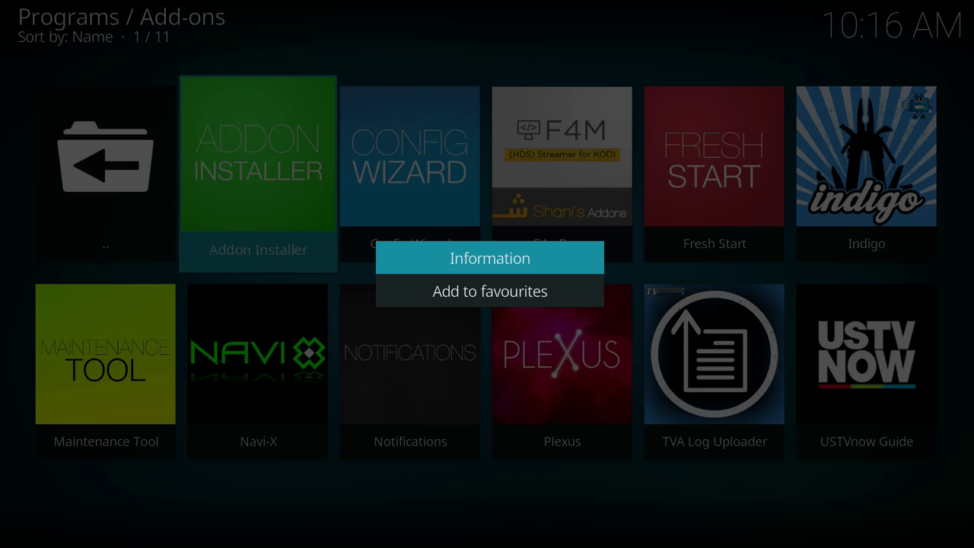
key(Return)
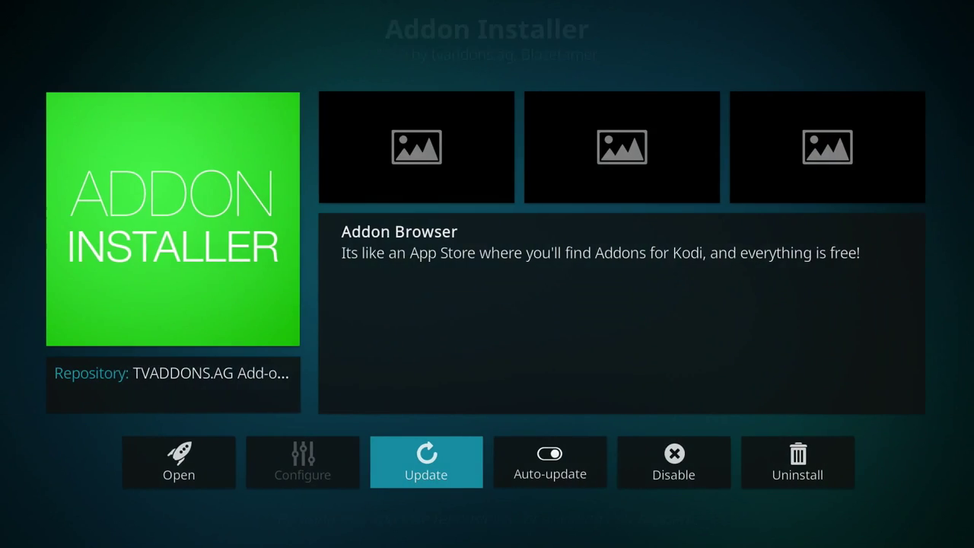
key(Return)
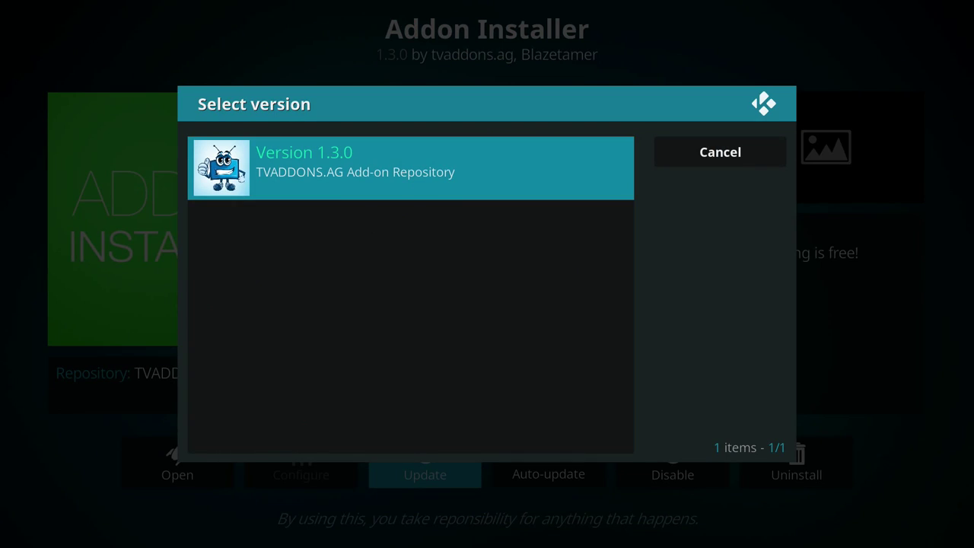
key(Return)
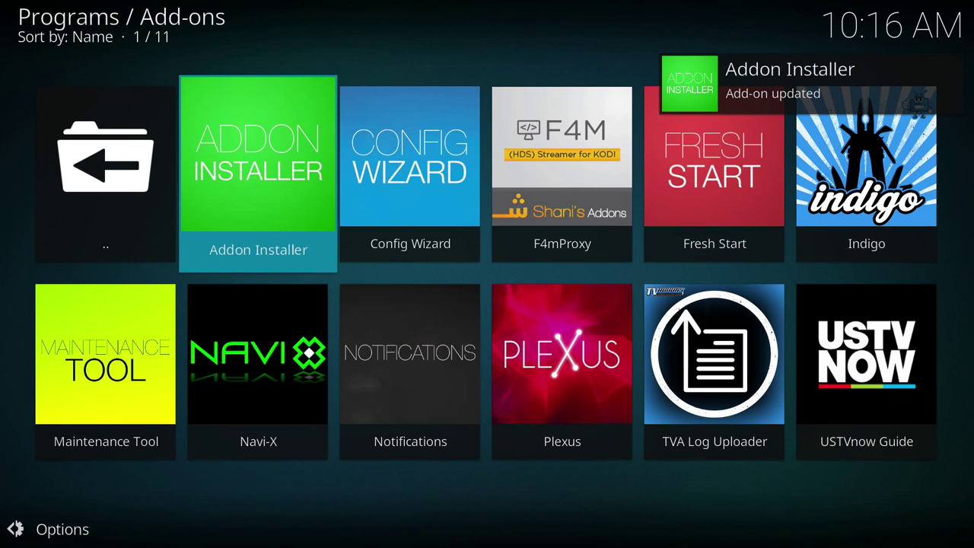
- Launch Addon Installer and open its Featured Addons category
key(Return)
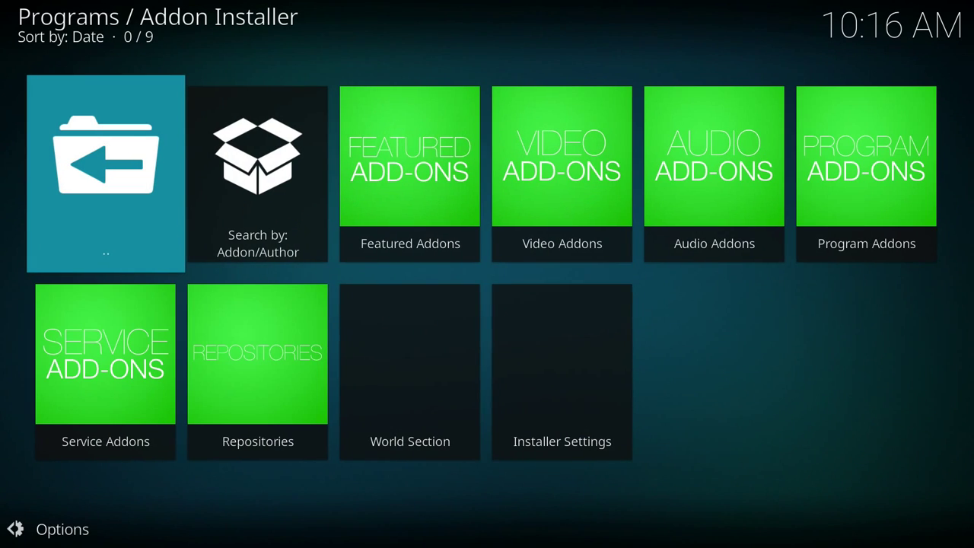
key(Right)
key(Right)
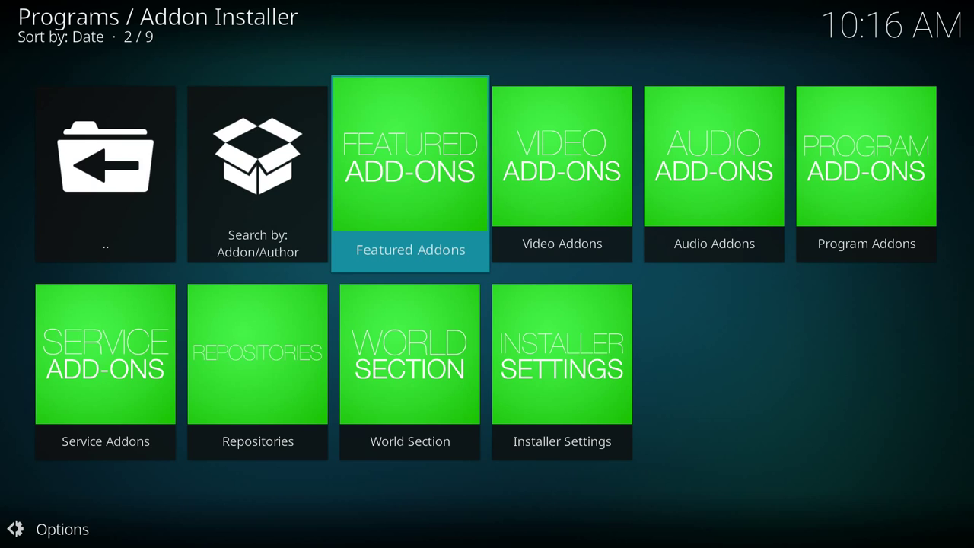
key(Return)
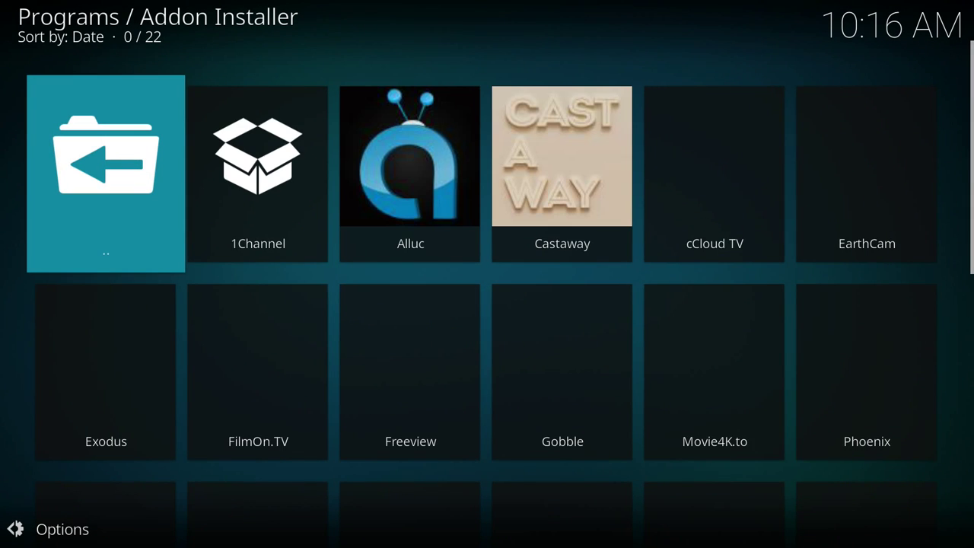
- Look through the featured add-ons as far as Stream All The Sources, and return to the program add-ons list
key(Right)
key(Right)
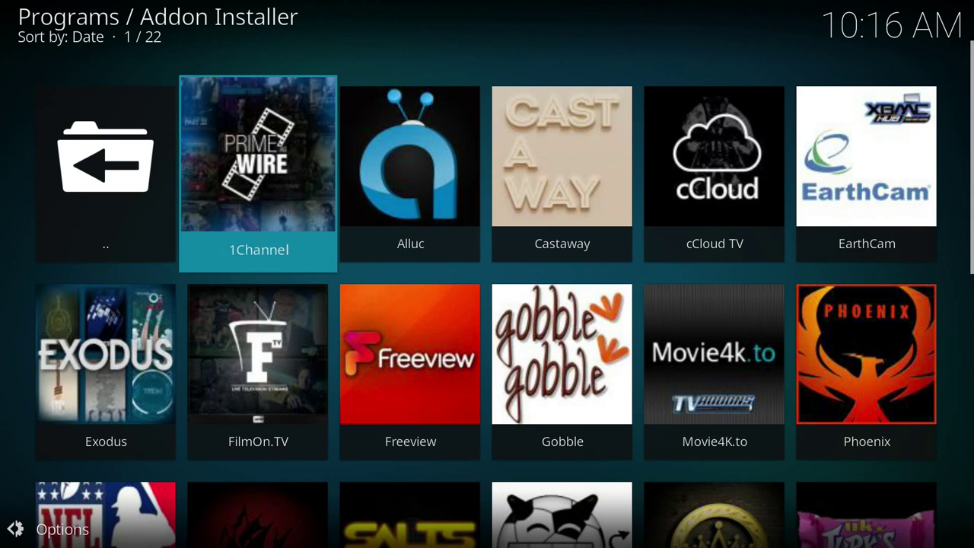
key(Down)
key(Down)
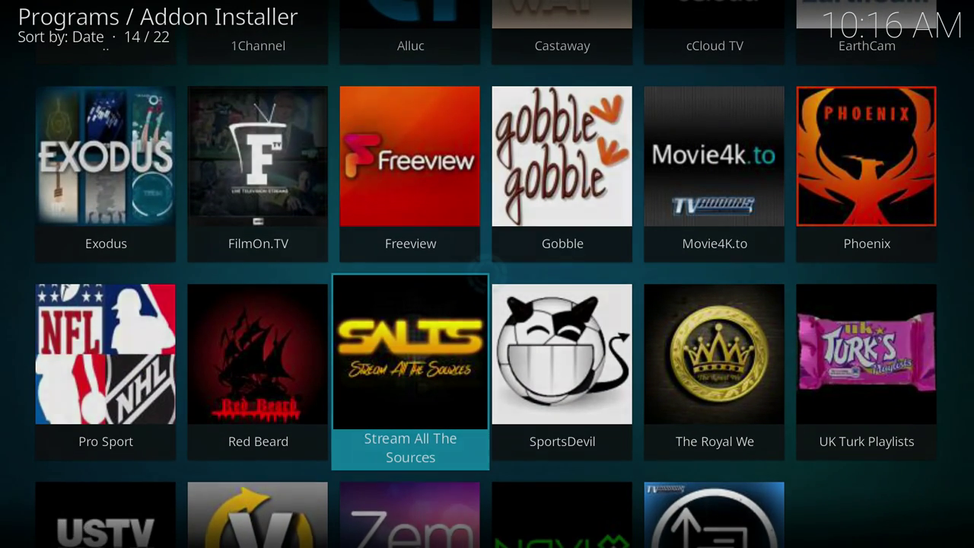
key(BackSpace)
key(BackSpace)
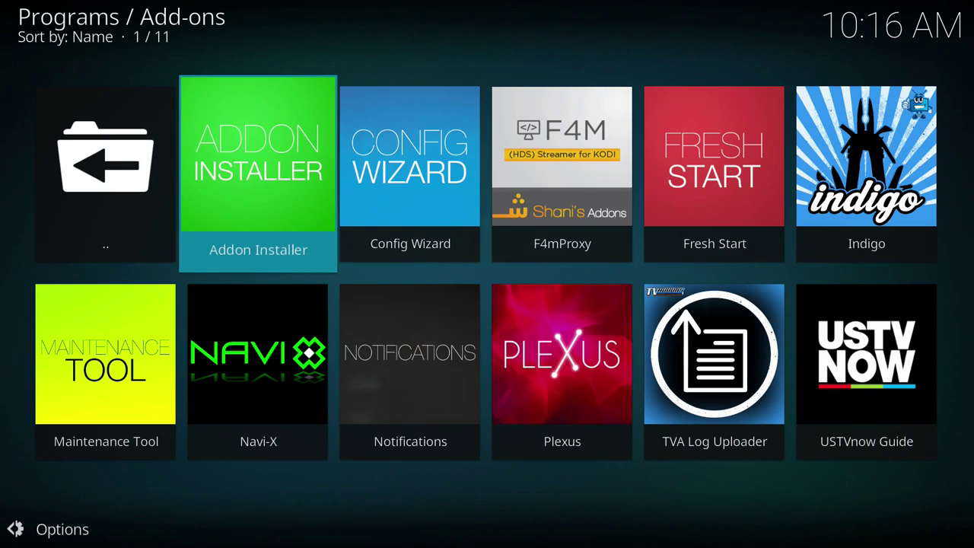